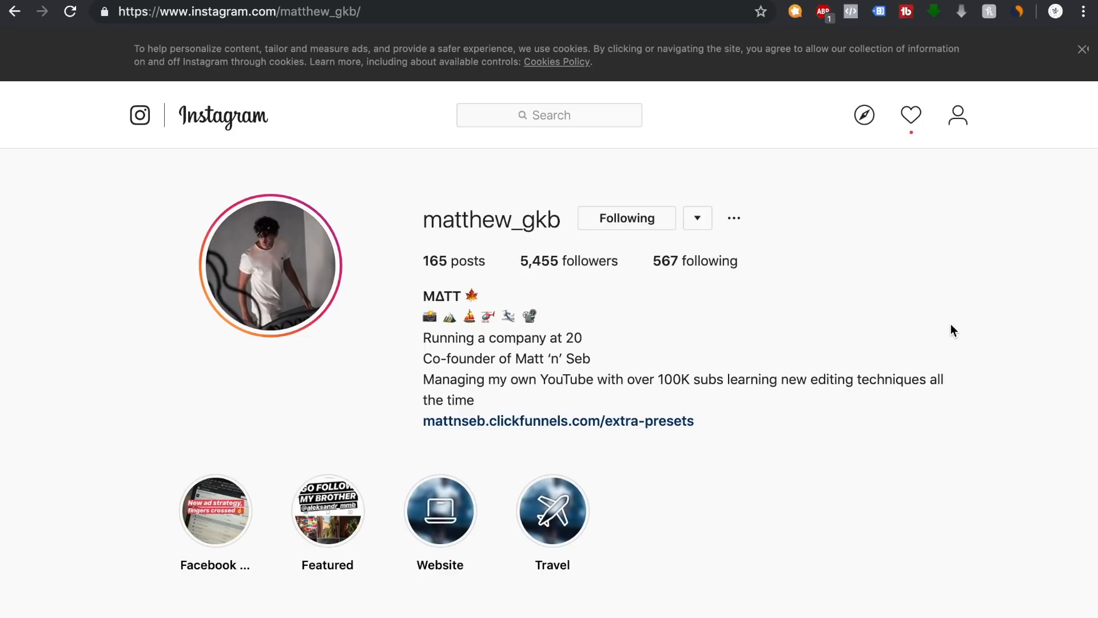
Look through the photo grid of the open Instagram profile to examine its dark, moody editing style.
scroll(979, 457, down, 5)
scroll(979, 459, down, 12)
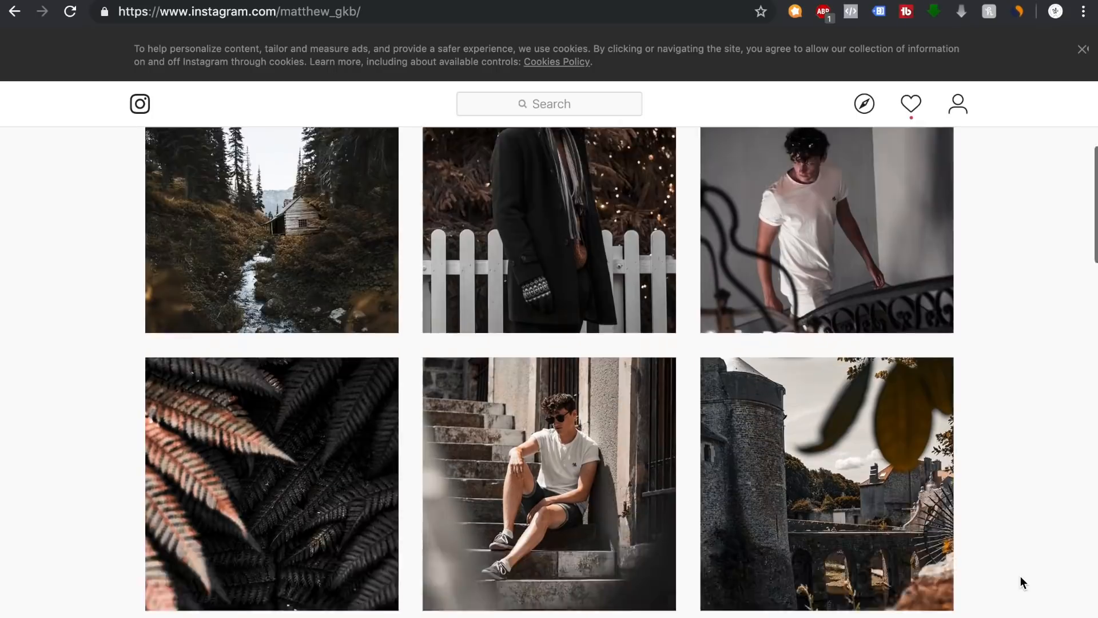
scroll(1020, 575, down, 16)
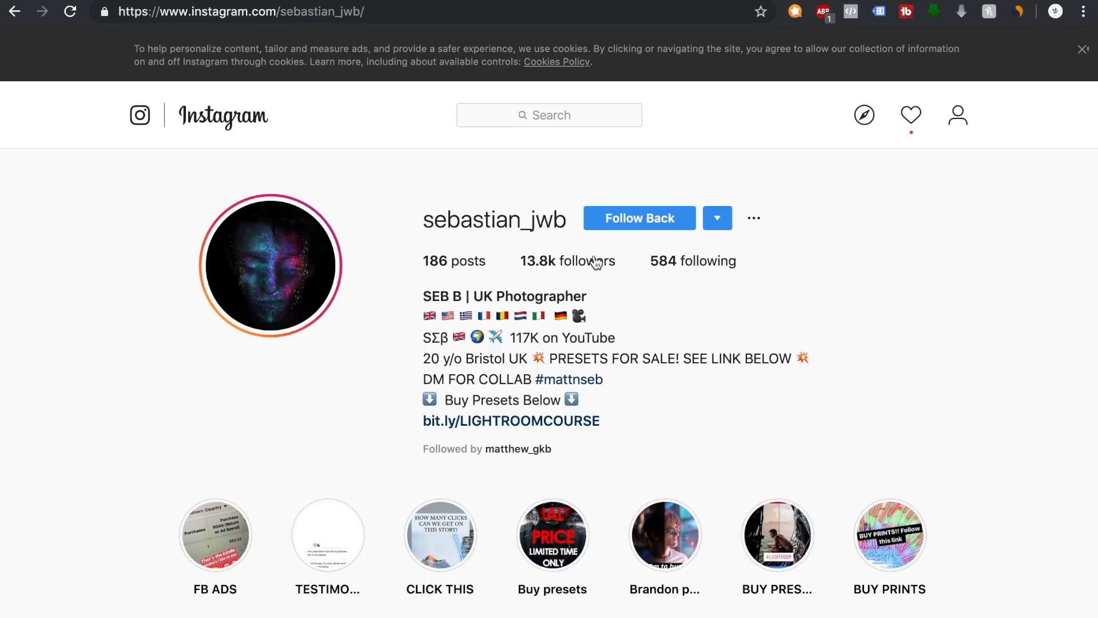
Look through the UK photographer's Instagram photo grid to examine its vivid colour editing style.
scroll(735, 272, down, 5)
scroll(1012, 388, down, 18)
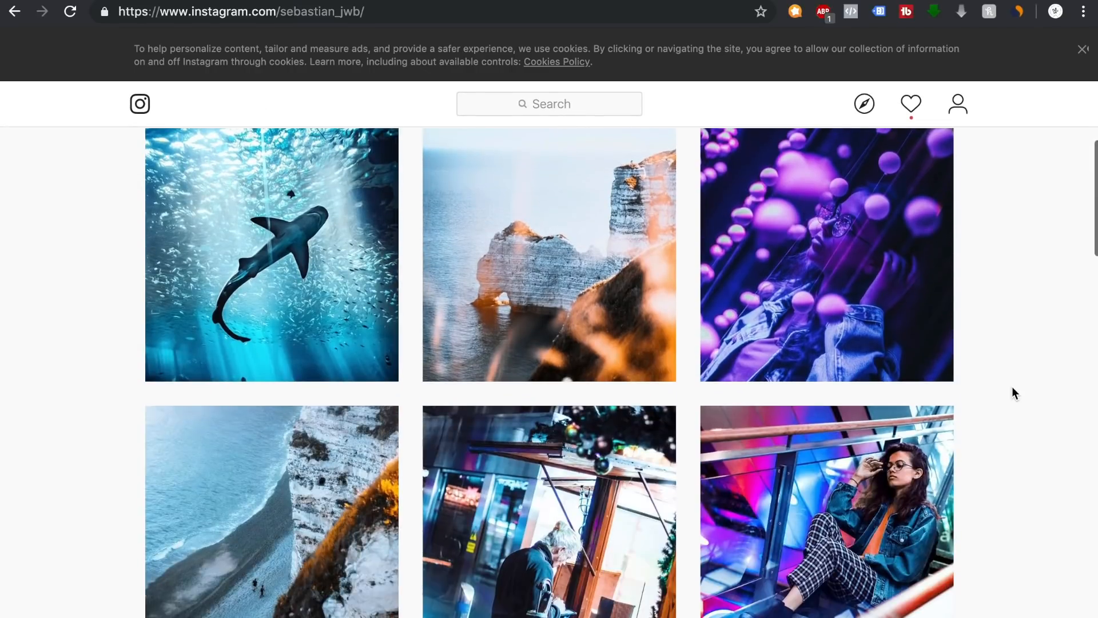
scroll(1013, 393, down, 18)
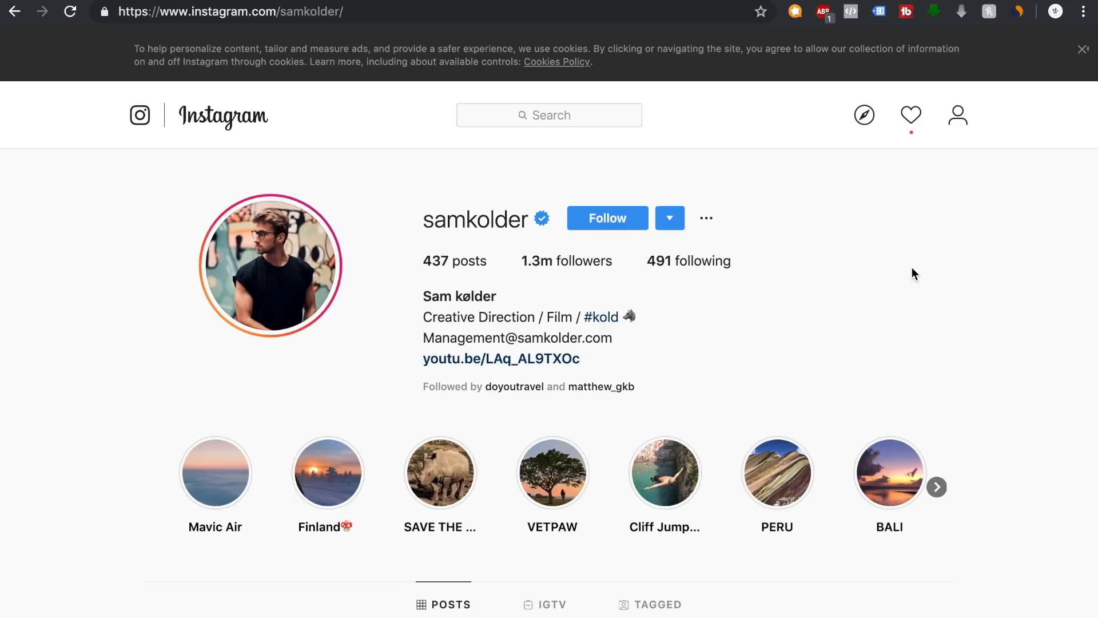
Dismiss the cookie notice on the samkolder Instagram profile.
scroll(911, 267, down, 2)
scroll(912, 268, up, 3)
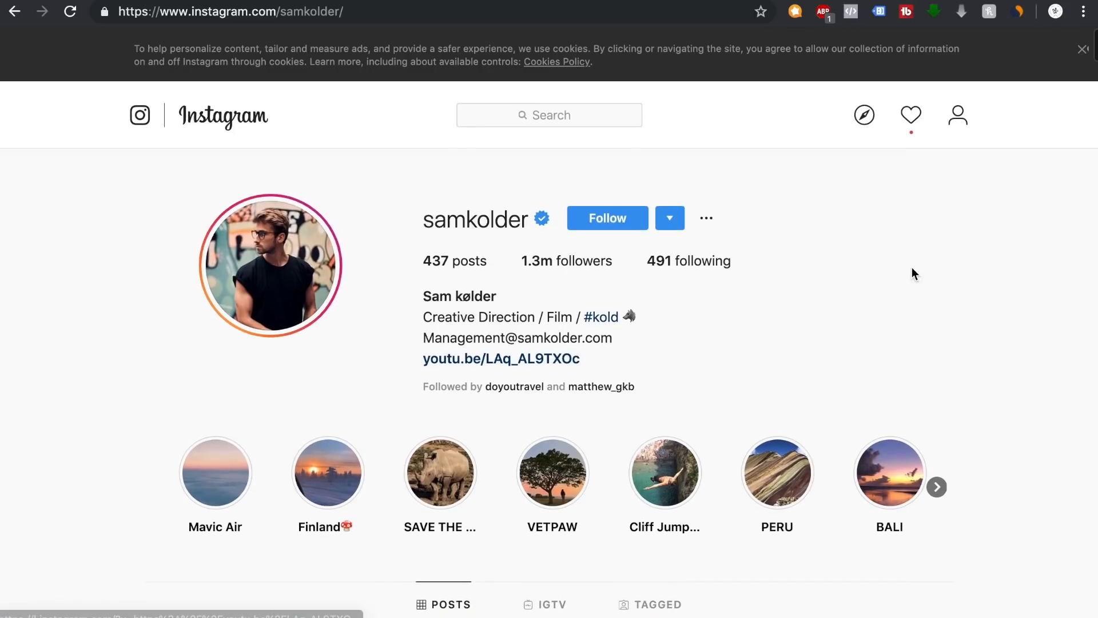
click(1082, 49)
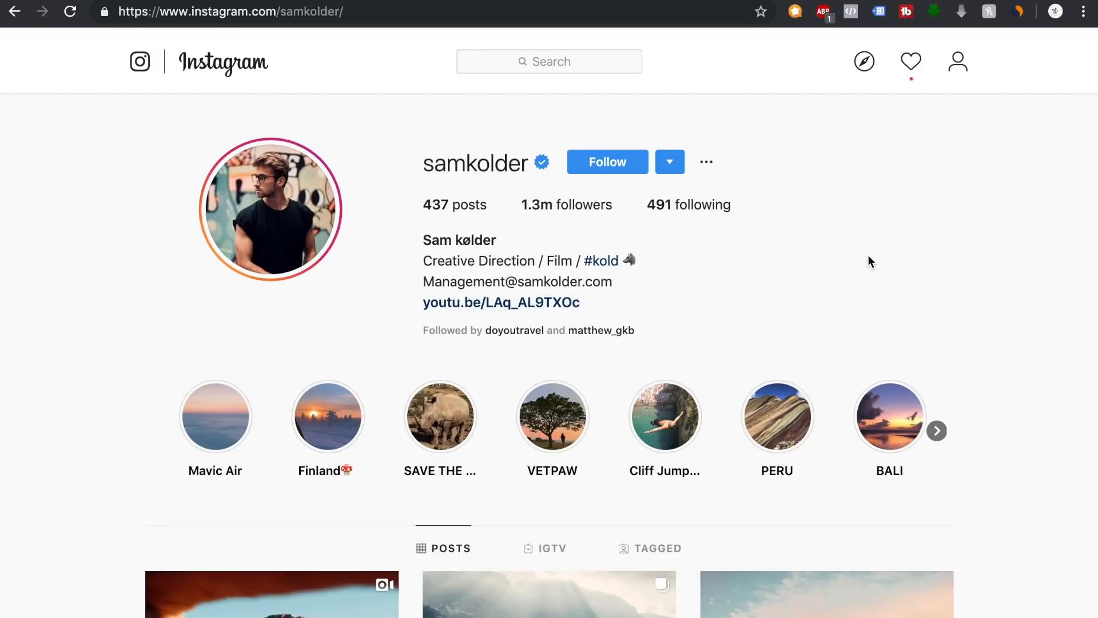
Examine the colours and tones across the samkolder post grid, from the newest photos to older ones and back.
scroll(1004, 397, down, 10)
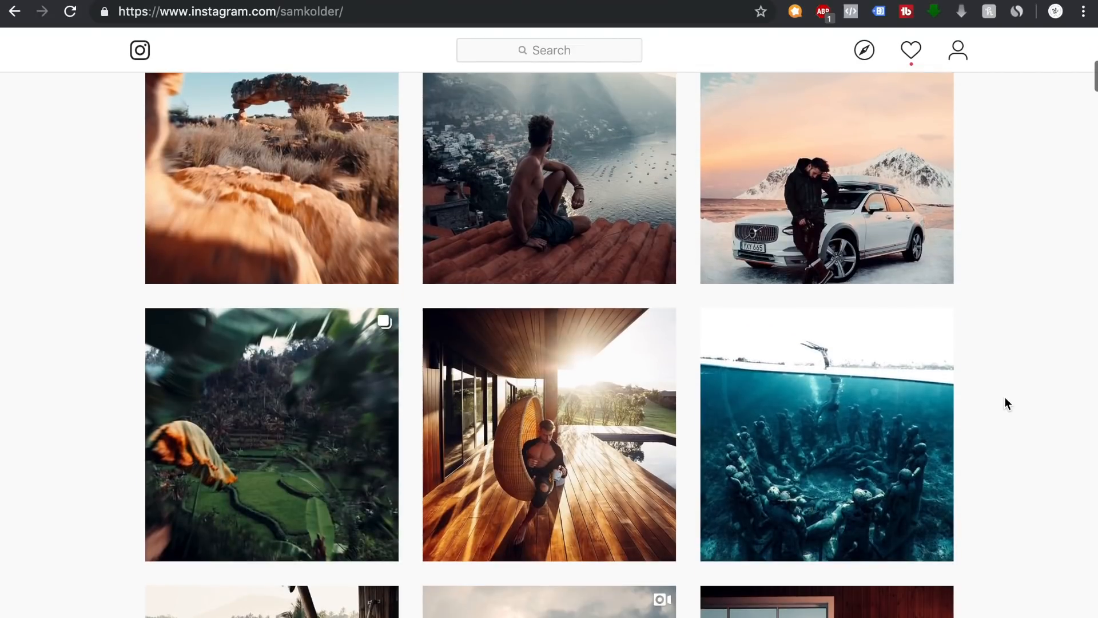
scroll(1014, 366, down, 10)
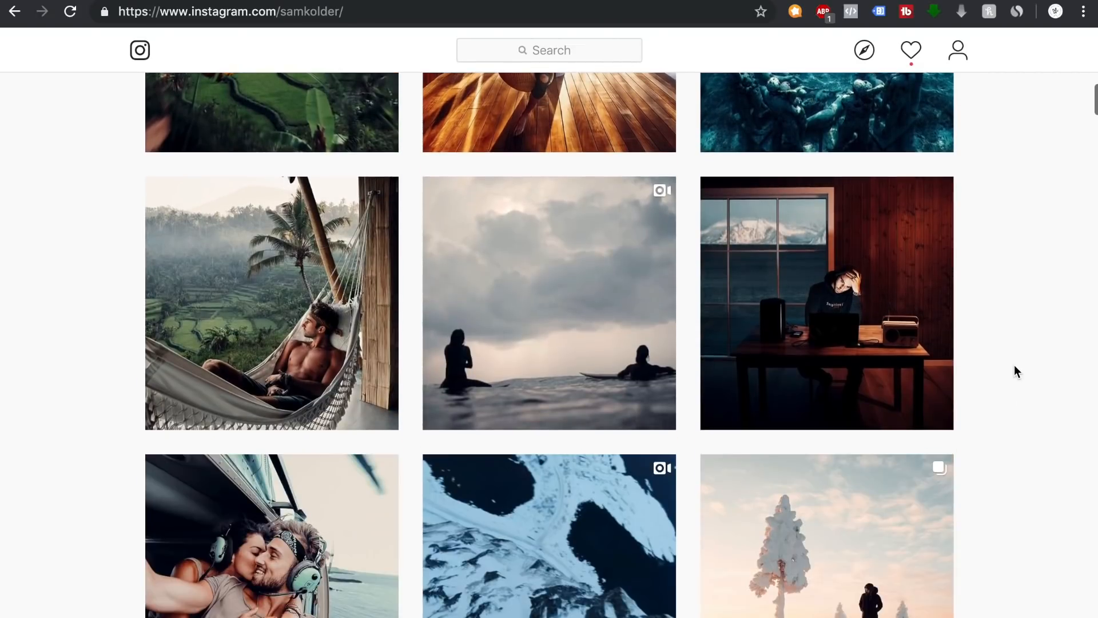
scroll(1014, 366, down, 8)
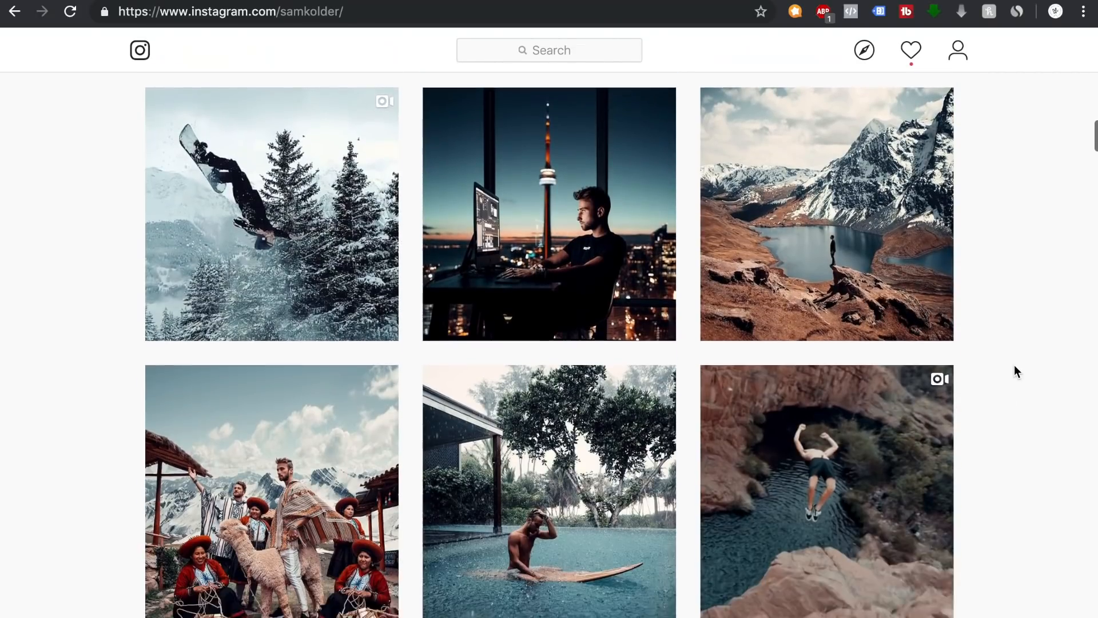
scroll(1014, 371, down, 7)
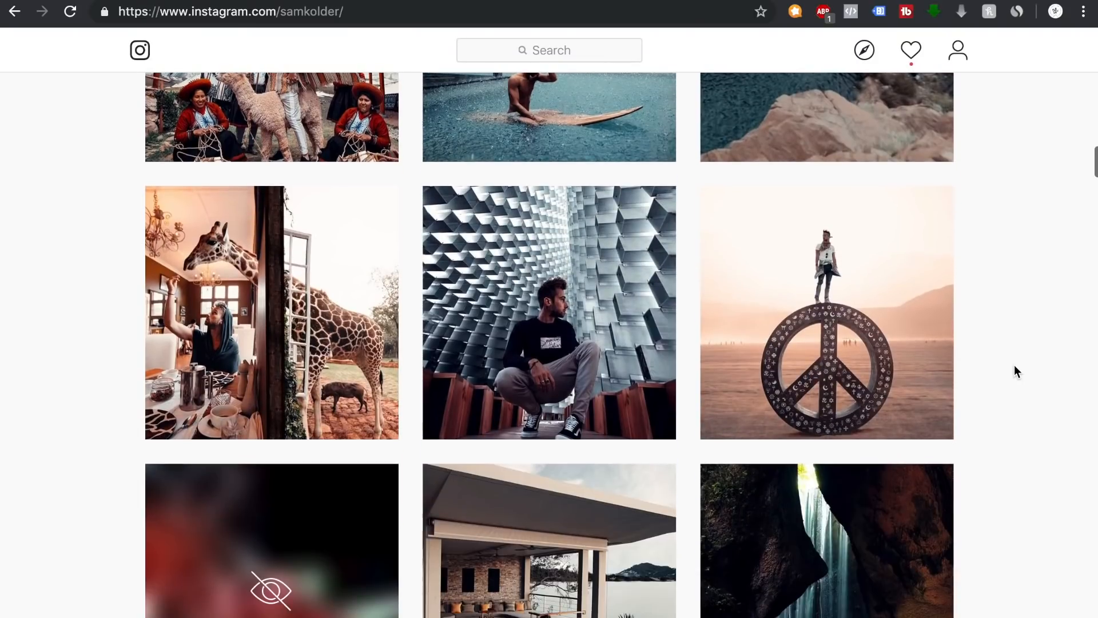
scroll(1014, 370, down, 5)
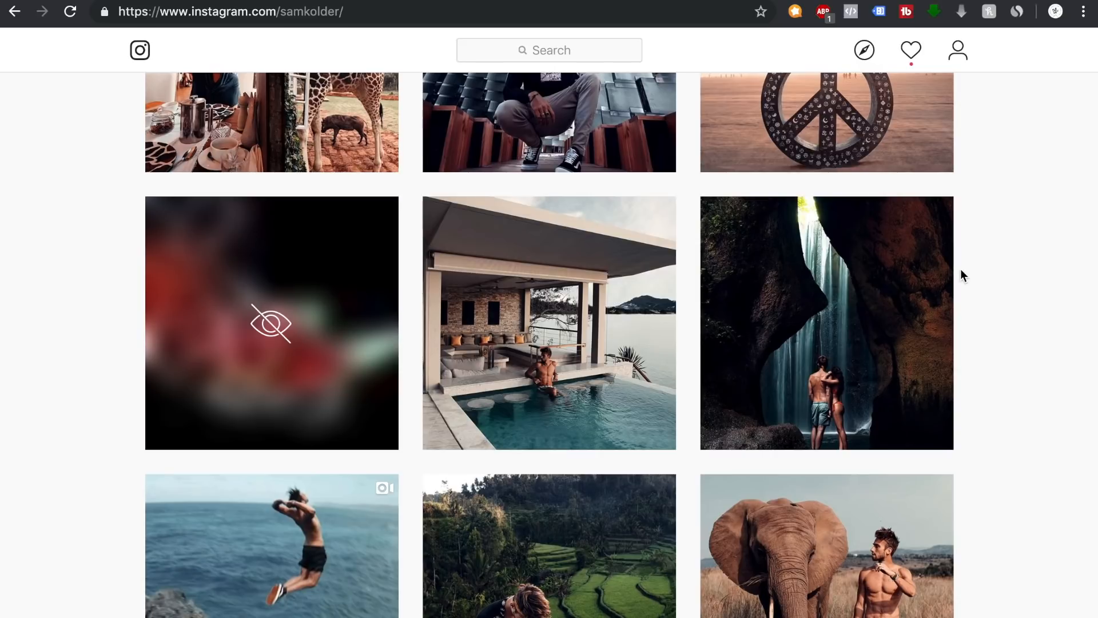
scroll(961, 275, down, 9)
scroll(960, 275, down, 7)
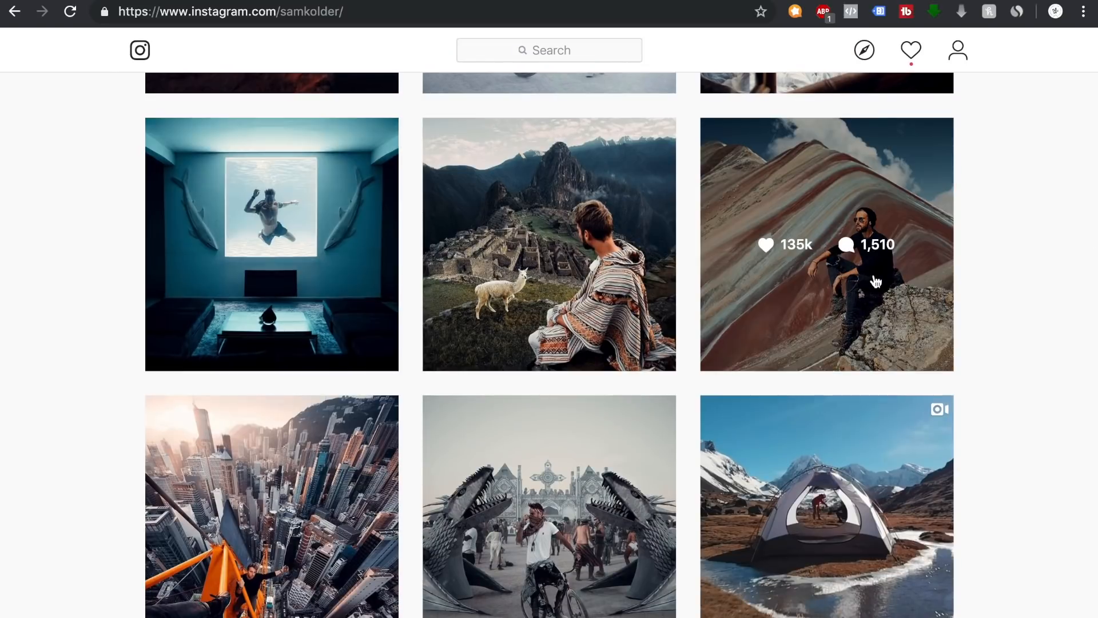
scroll(875, 277, up, 12)
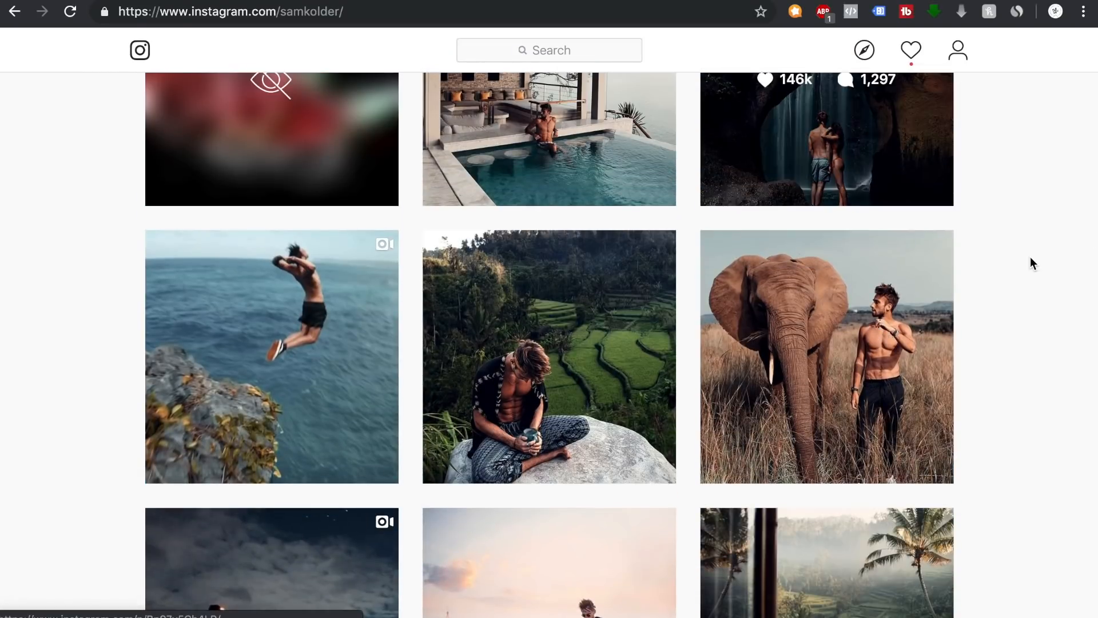
scroll(917, 375, up, 5)
scroll(917, 376, up, 7)
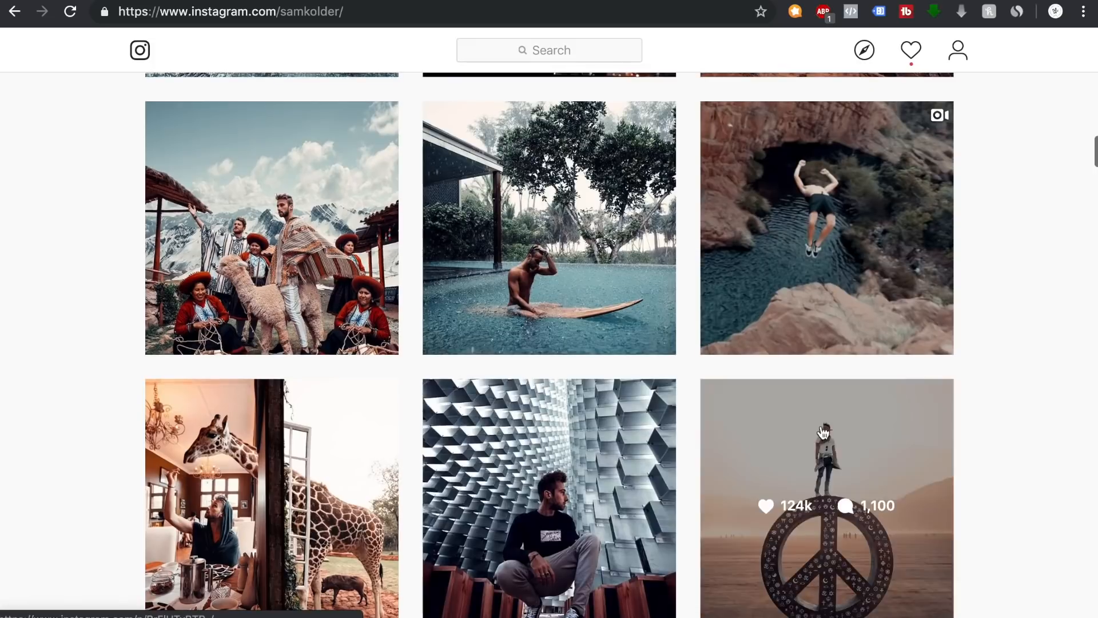
scroll(921, 360, up, 7)
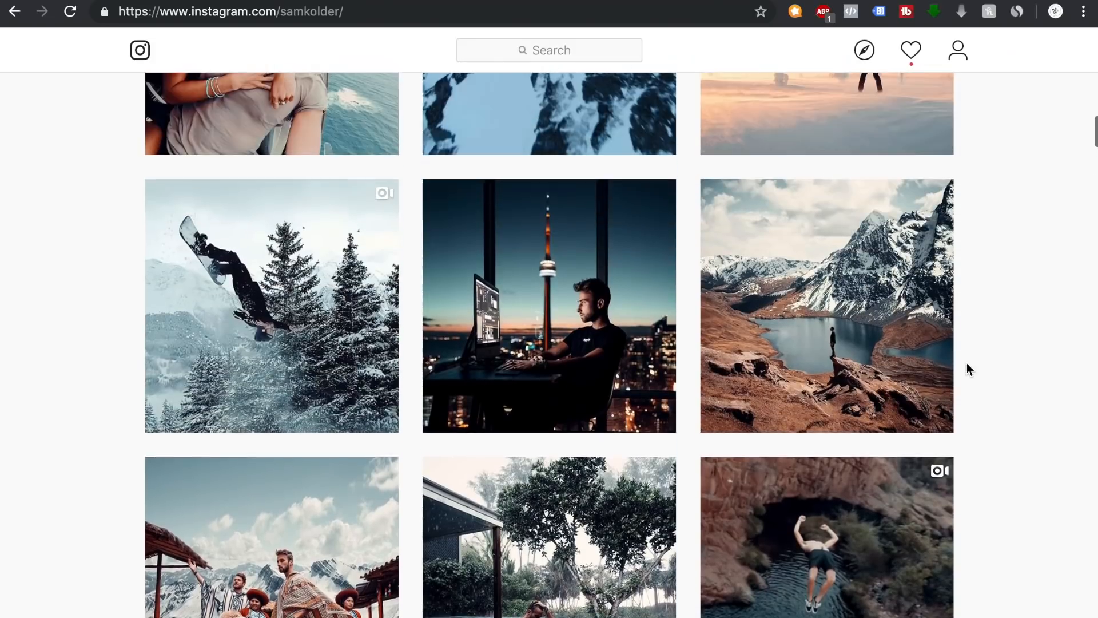
scroll(1006, 371, up, 3)
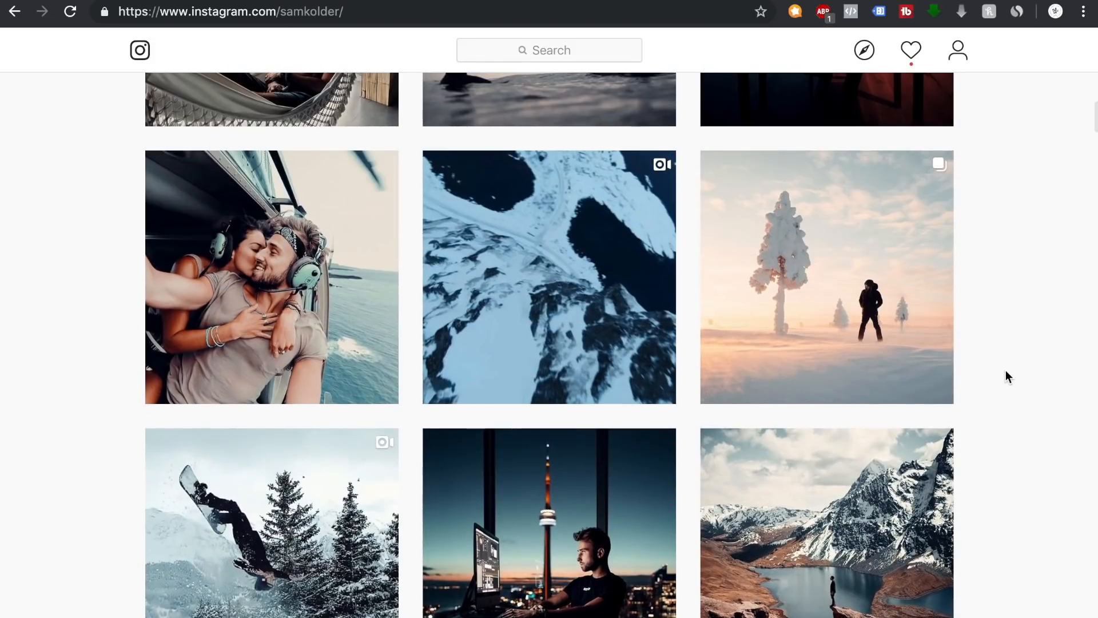
scroll(764, 235, up, 10)
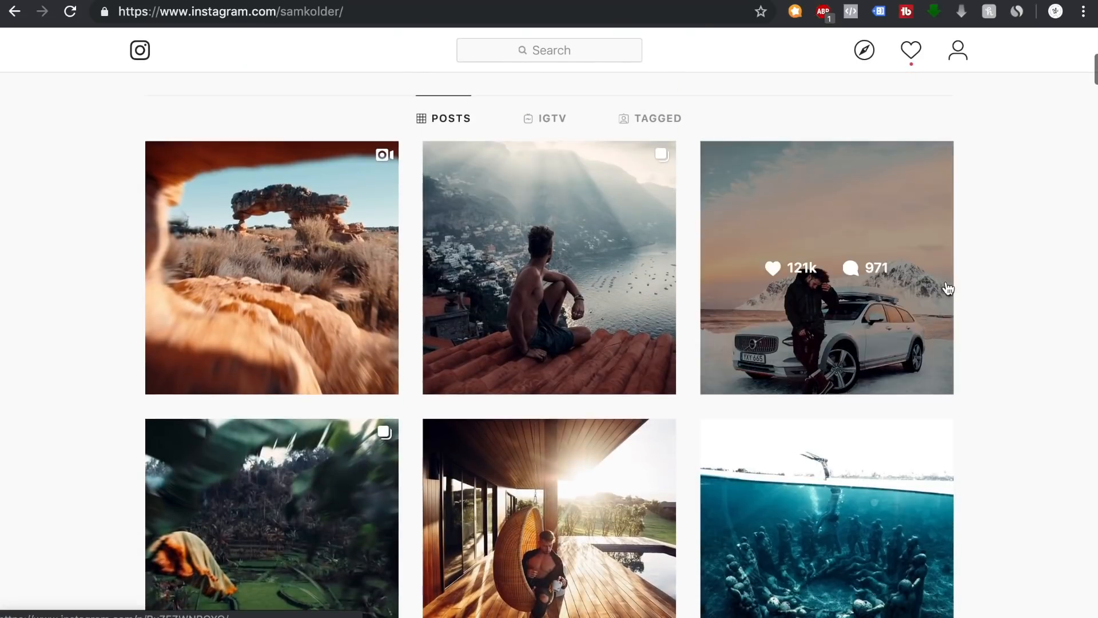
scroll(969, 304, down, 1)
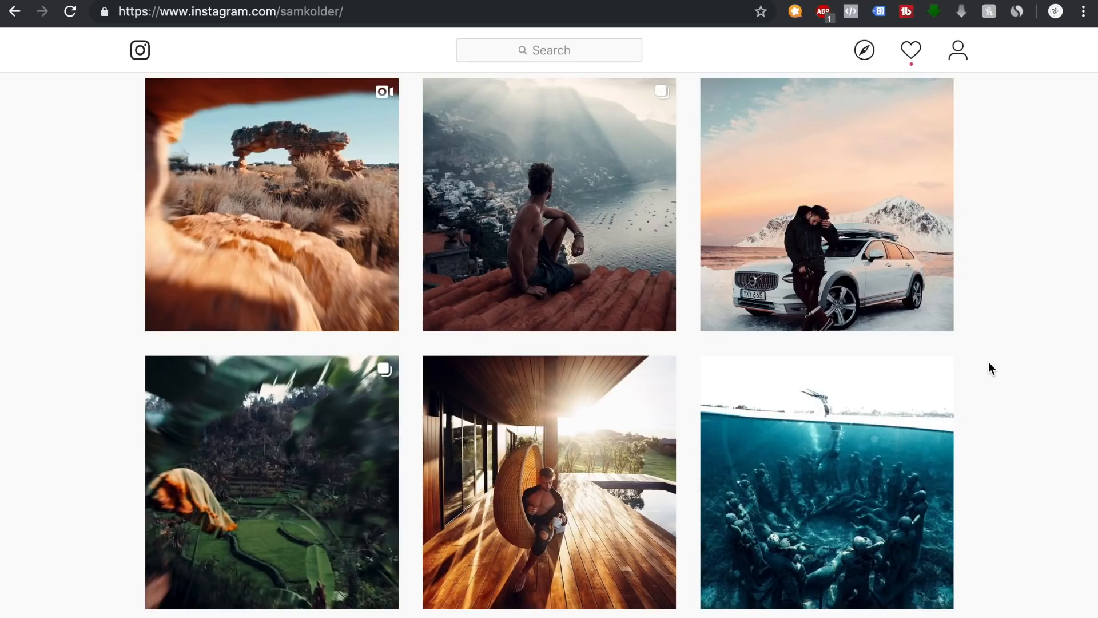
scroll(988, 366, down, 1)
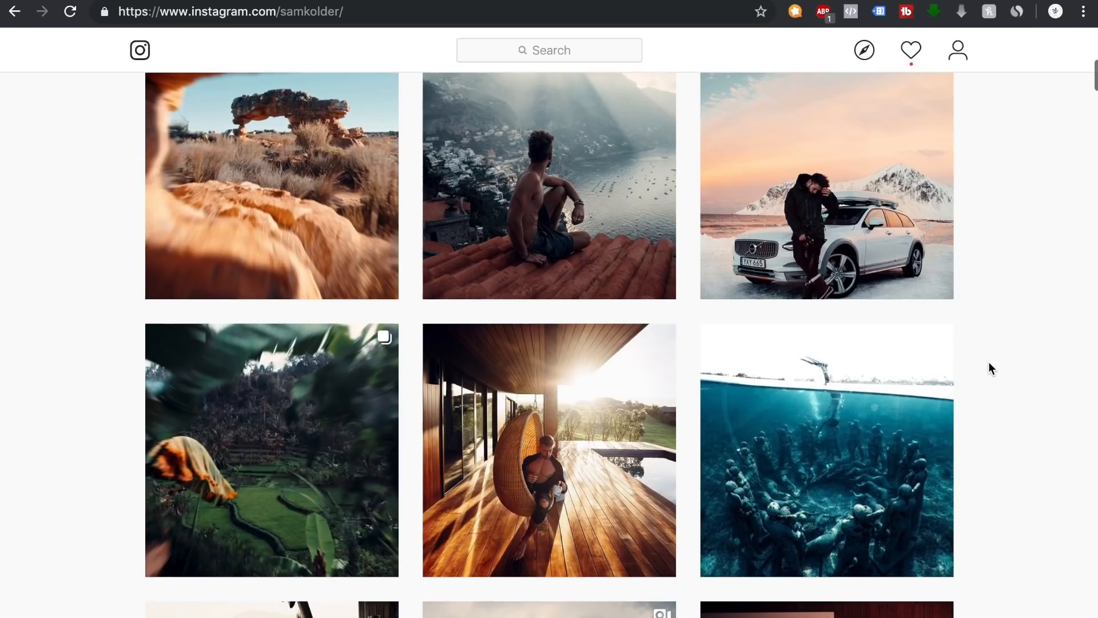
scroll(989, 363, up, 1)
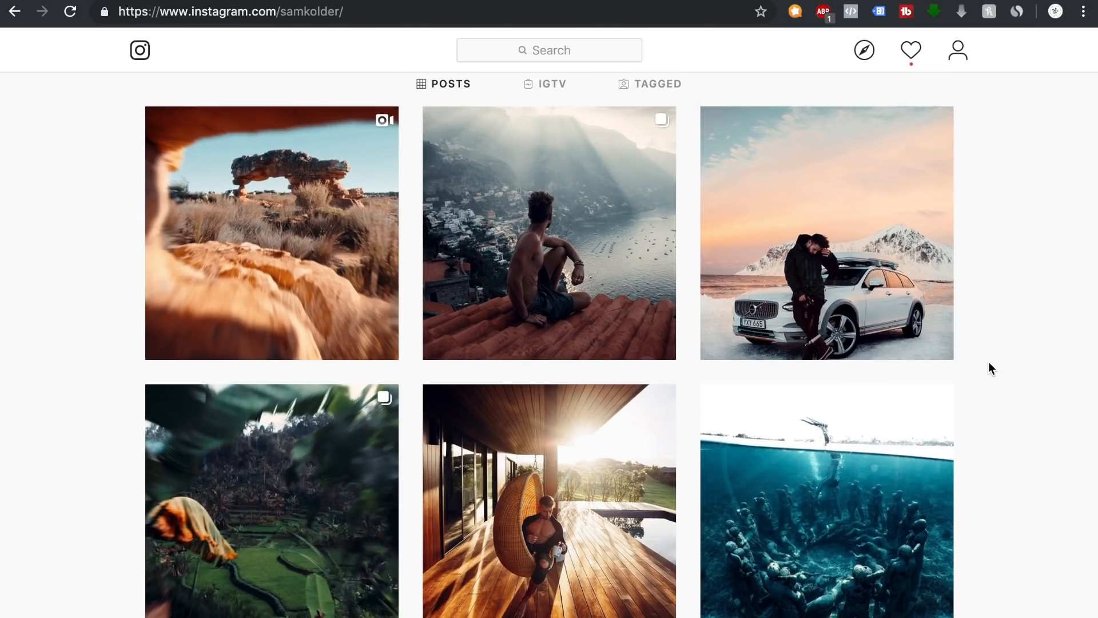
View the Peru mountain lake post enlarged, then return to the samkolder post grid.
scroll(1004, 447, down, 12)
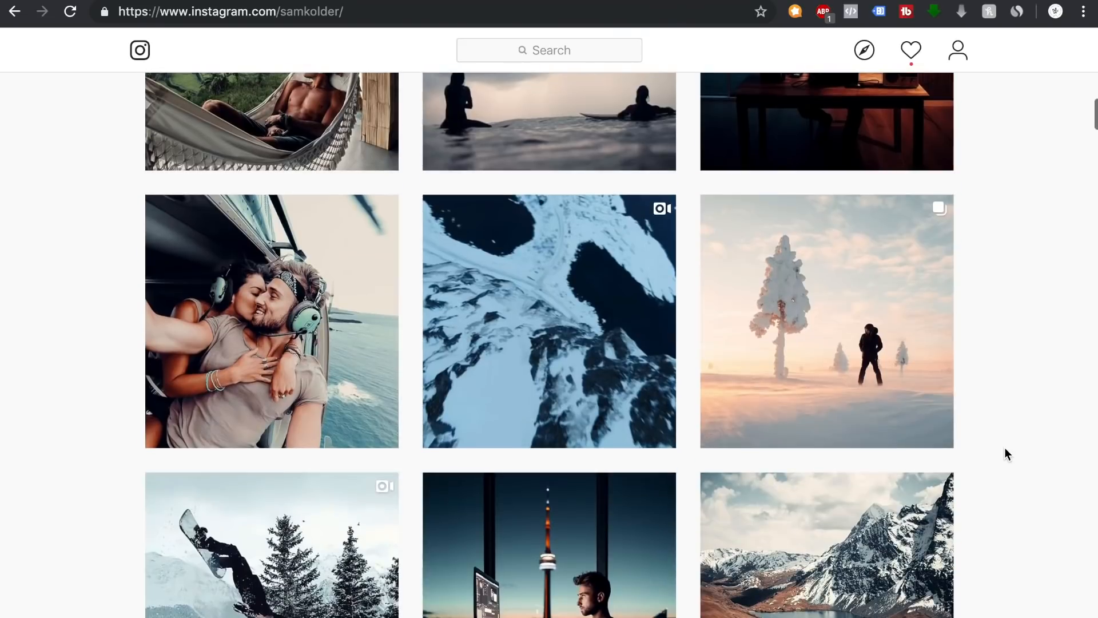
scroll(1004, 453, down, 7)
click(937, 283)
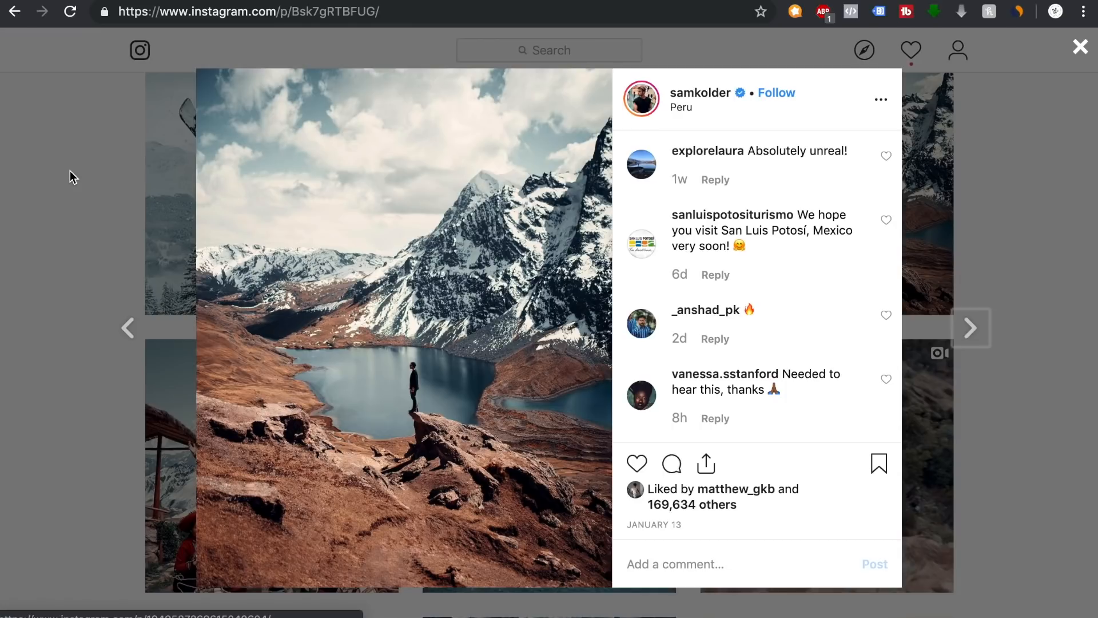
click(40, 168)
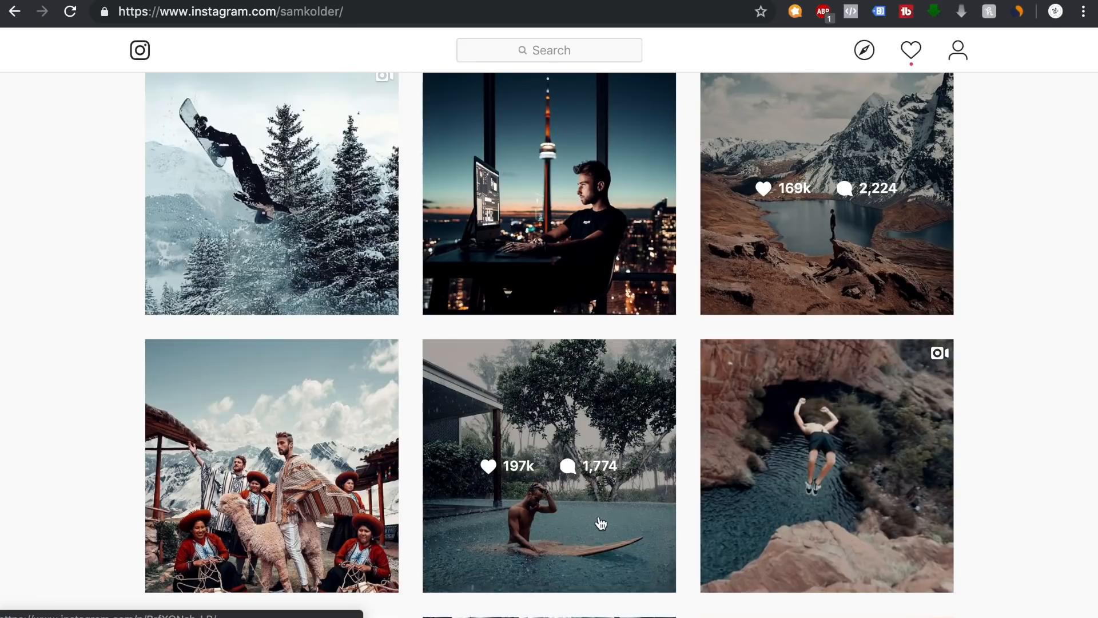
Compare the tones of the surrounding samkolder posts and reopen the mountain lake photo as the style reference.
scroll(600, 519, down, 7)
scroll(541, 286, down, 8)
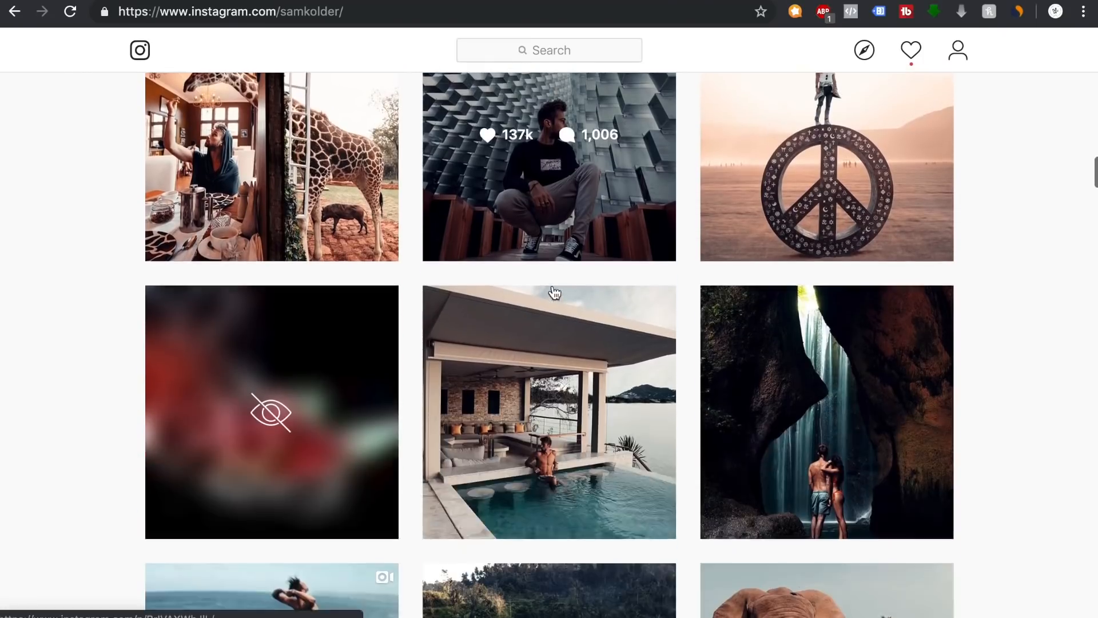
scroll(678, 190, up, 16)
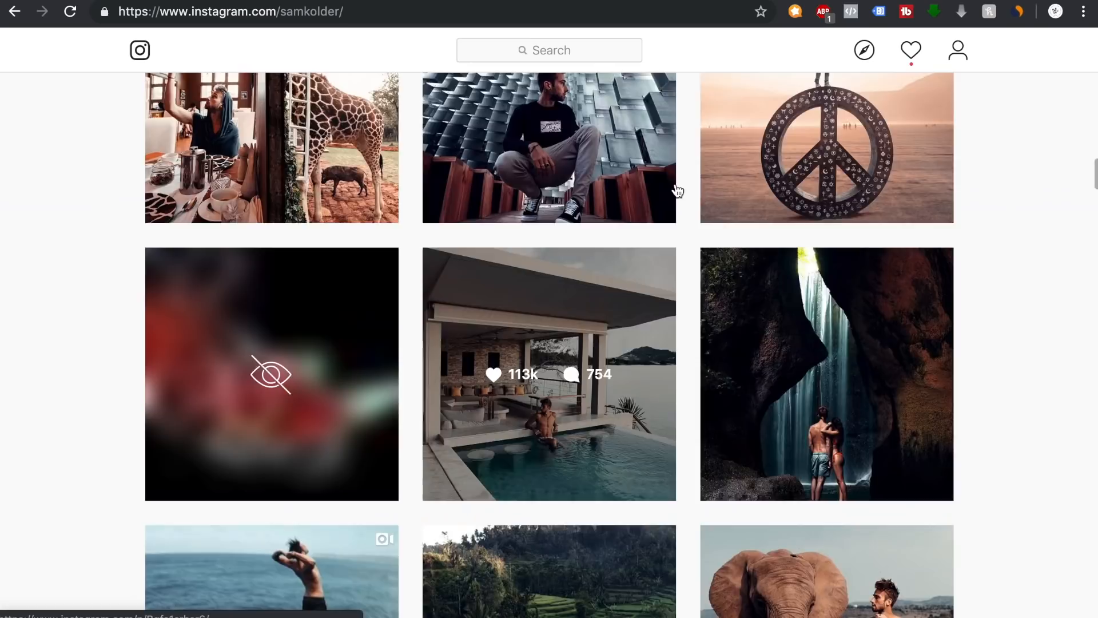
scroll(781, 364, down, 3)
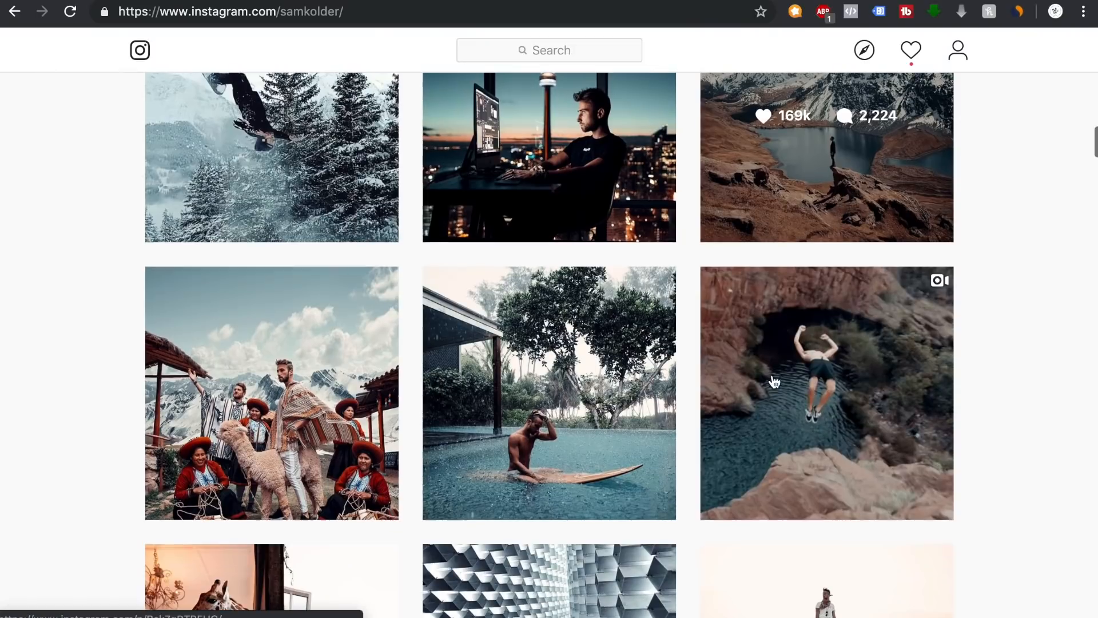
scroll(740, 338, down, 7)
scroll(812, 282, down, 10)
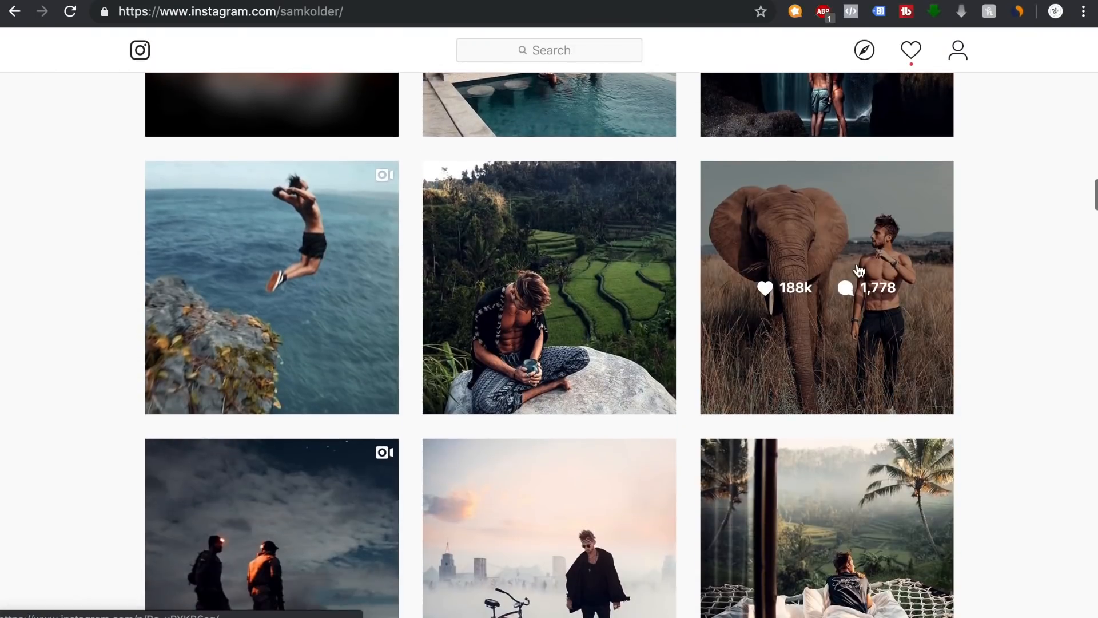
scroll(852, 266, down, 5)
scroll(859, 271, up, 4)
scroll(859, 271, up, 20)
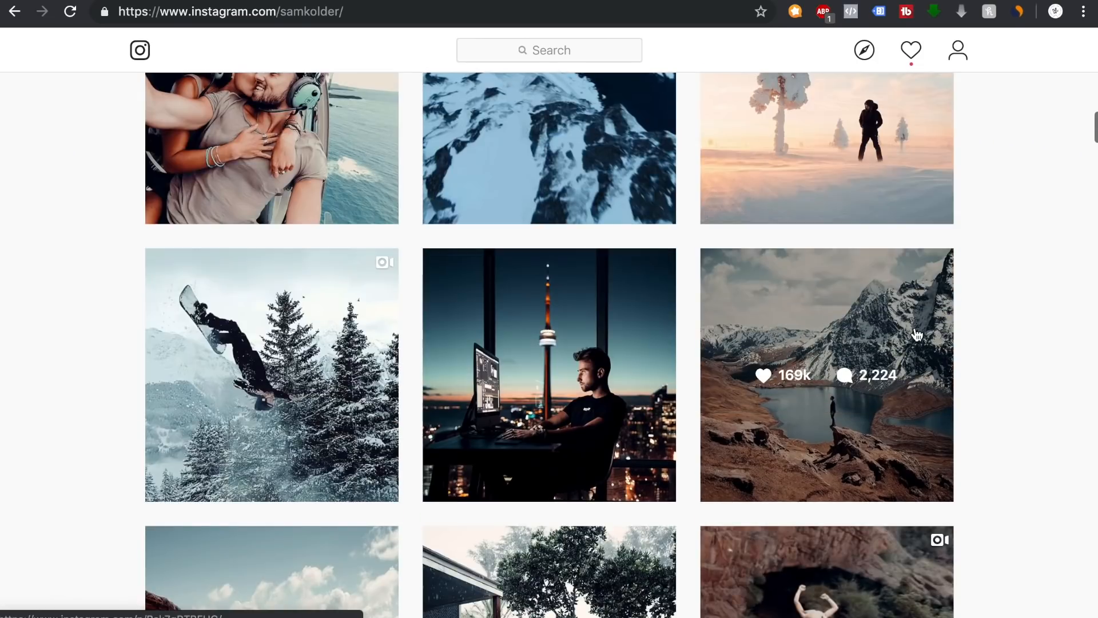
click(916, 335)
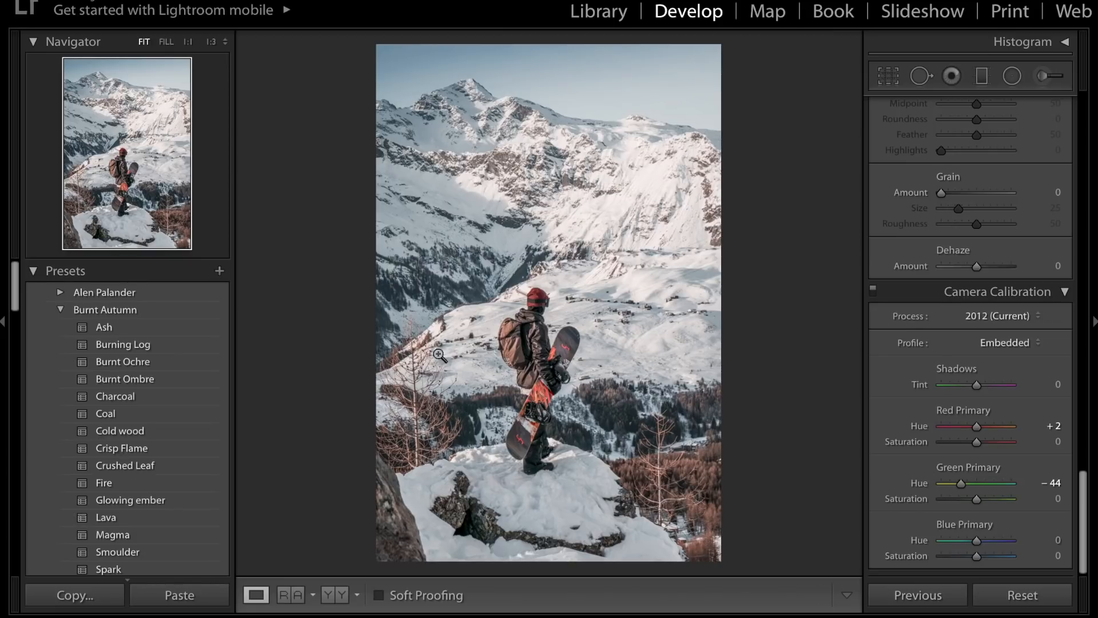
In Lightroom, show the unedited version of the snowboarder photo and reset all of its develop settings.
key(backslash)
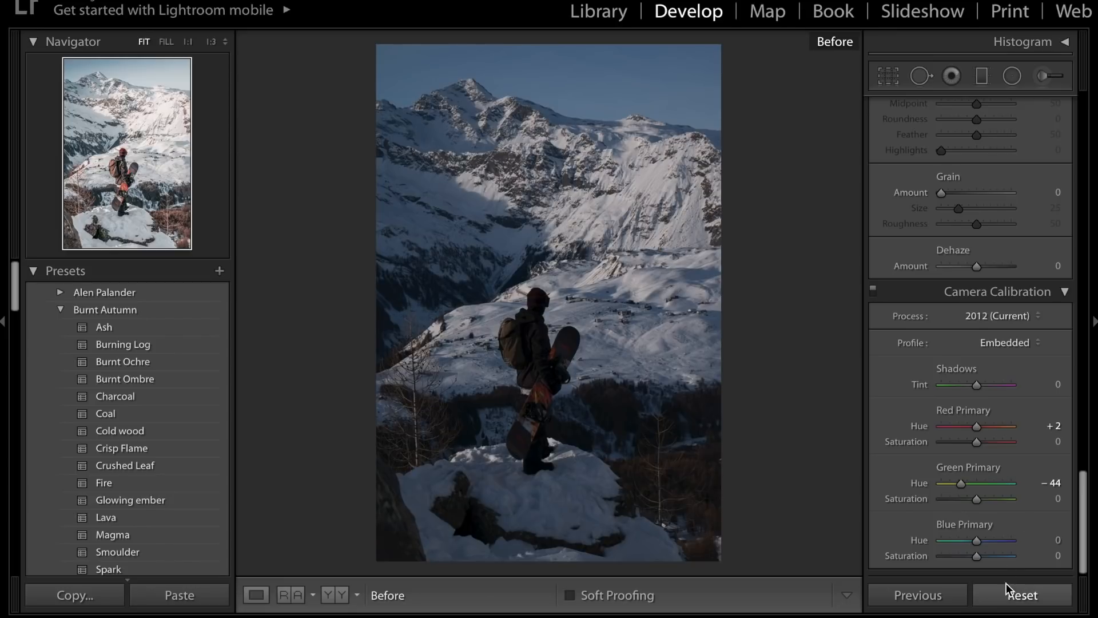
click(992, 595)
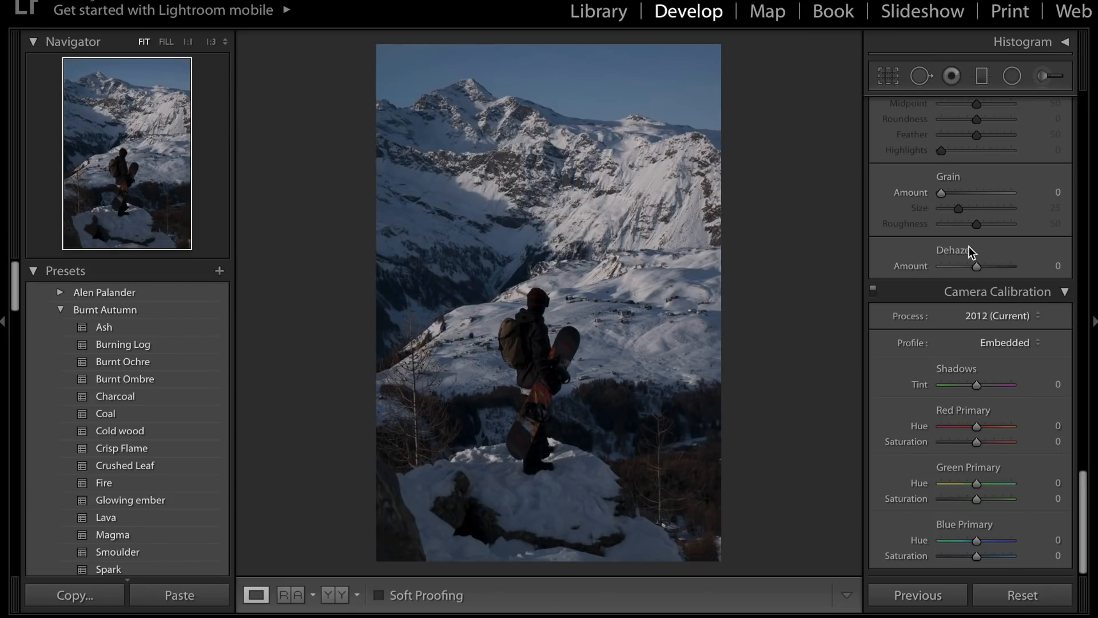
Set the photo's basic tone to Exposure +1.50, Contrast +29, Highlights -54, Shadows +100 and Whites -24.
scroll(969, 245, up, 20)
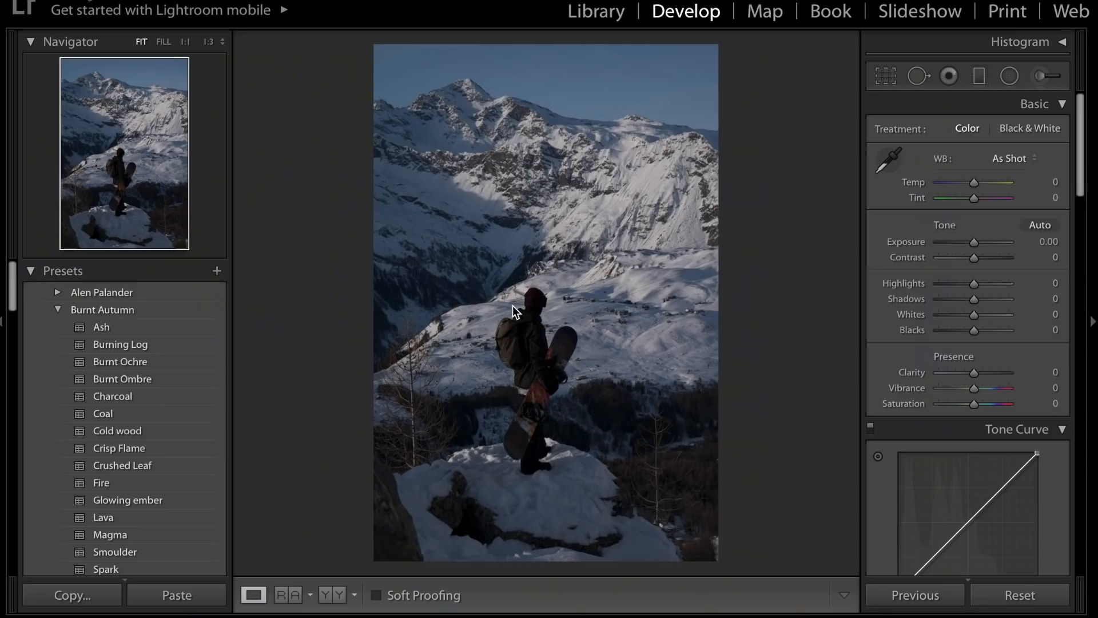
mouse_move(977, 243)
mouse_down()
mouse_move(989, 245)
mouse_move(983, 258)
mouse_up()
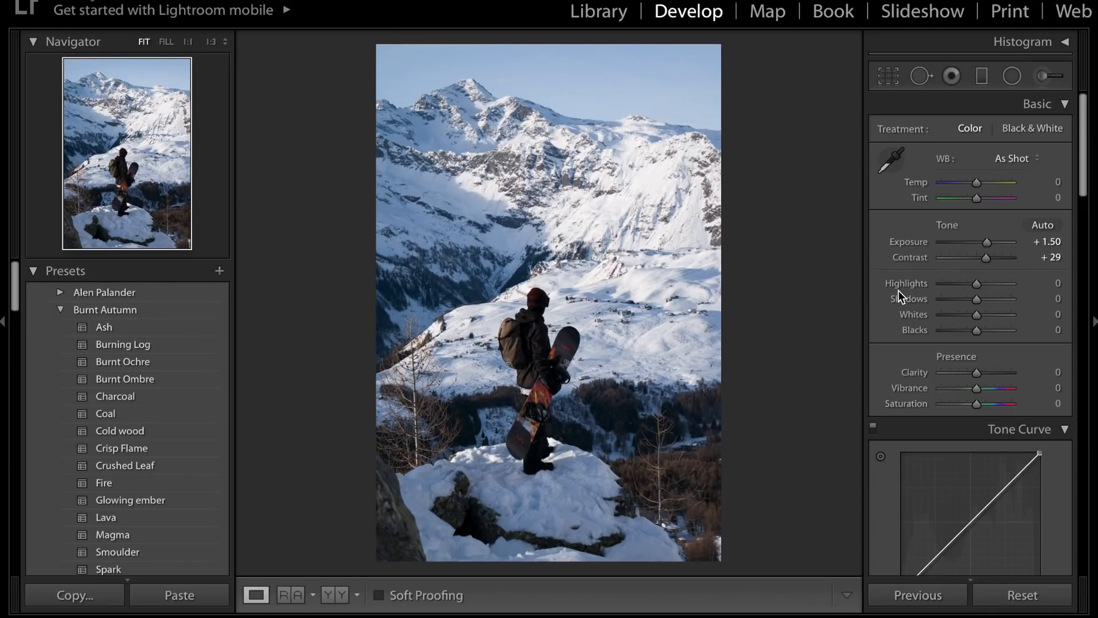
drag(977, 283, 1001, 299)
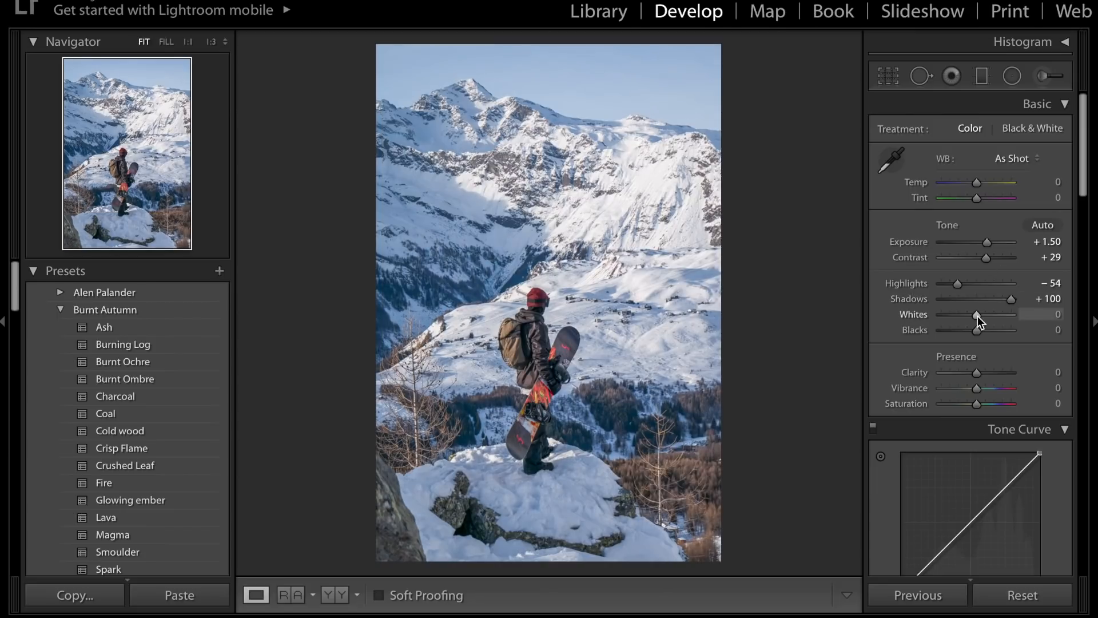
drag(976, 316, 969, 318)
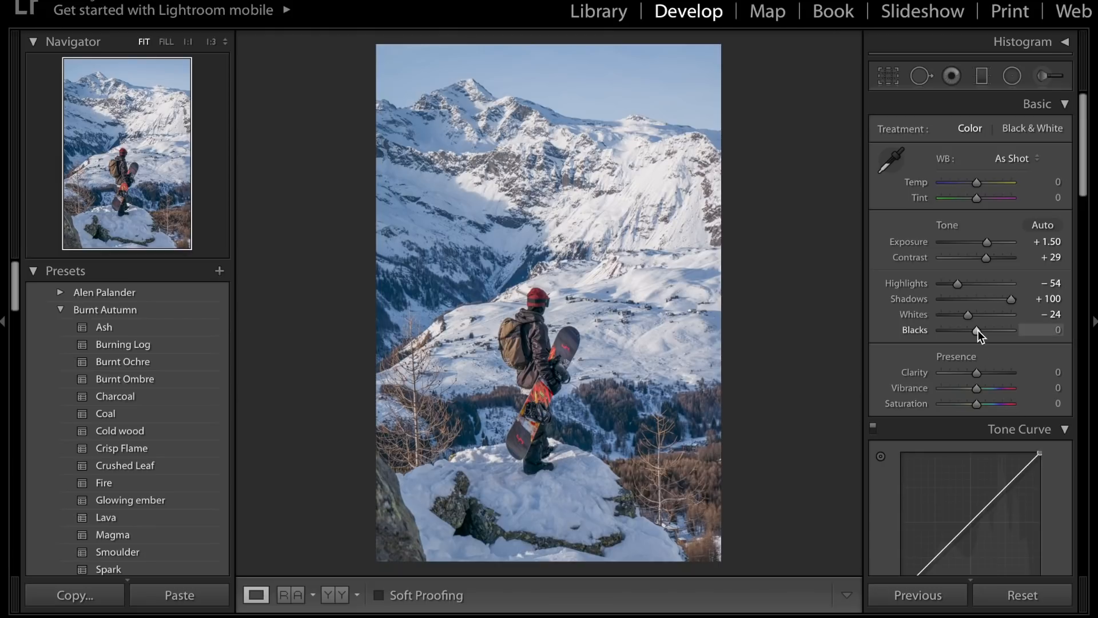
Set Blacks to -16 and Contrast to +47, and adjust the presence to Clarity +28 and Vibrance -33.
drag(977, 330, 970, 332)
drag(988, 258, 993, 258)
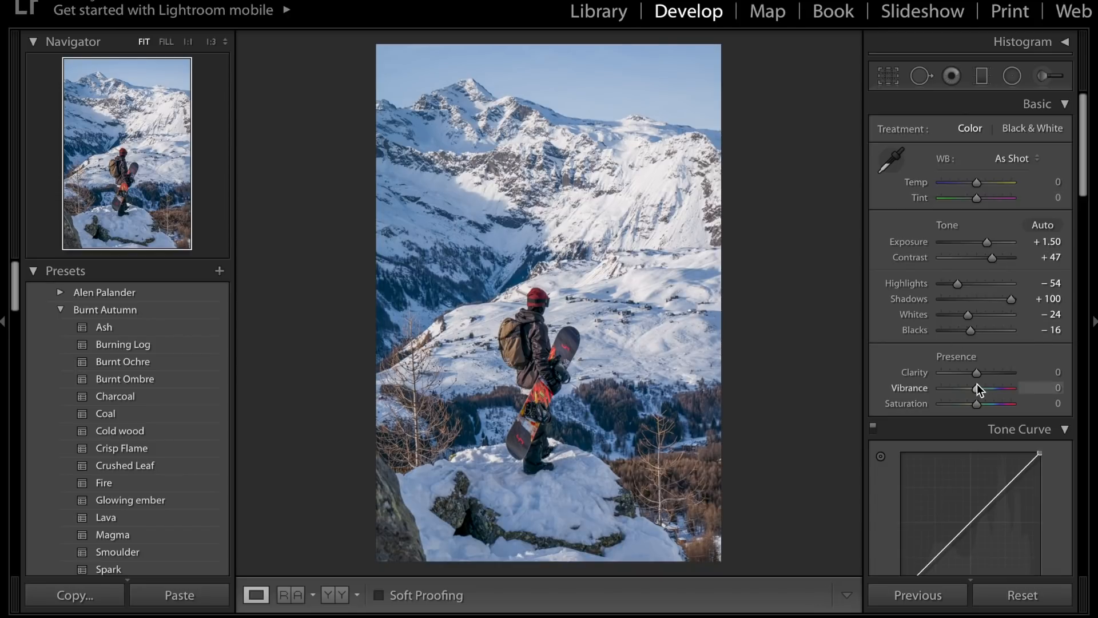
drag(975, 372, 985, 372)
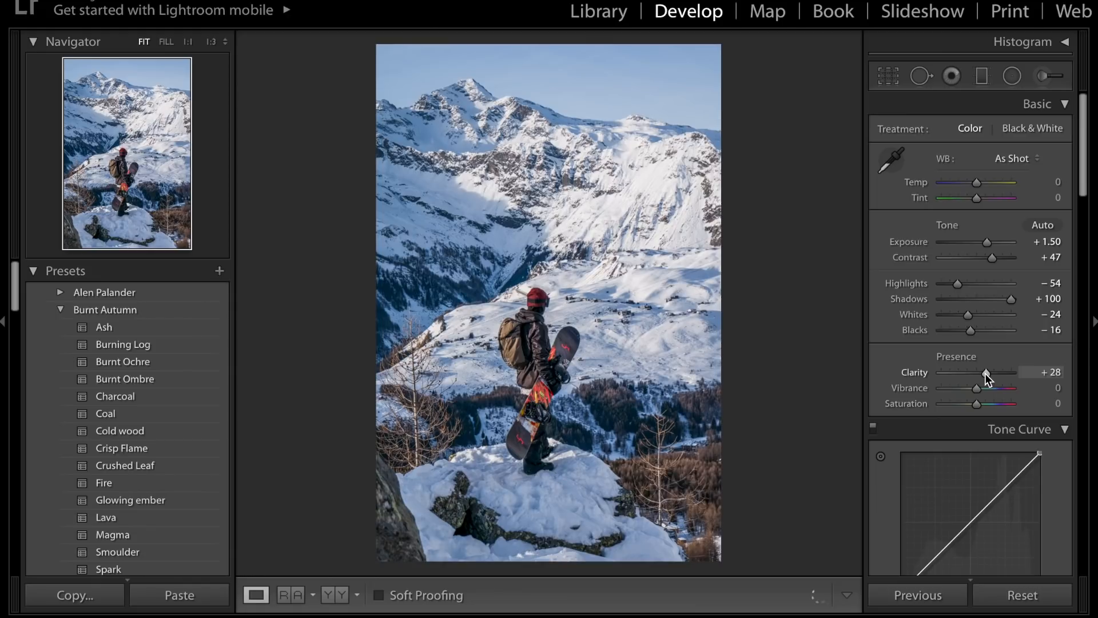
drag(974, 388, 964, 390)
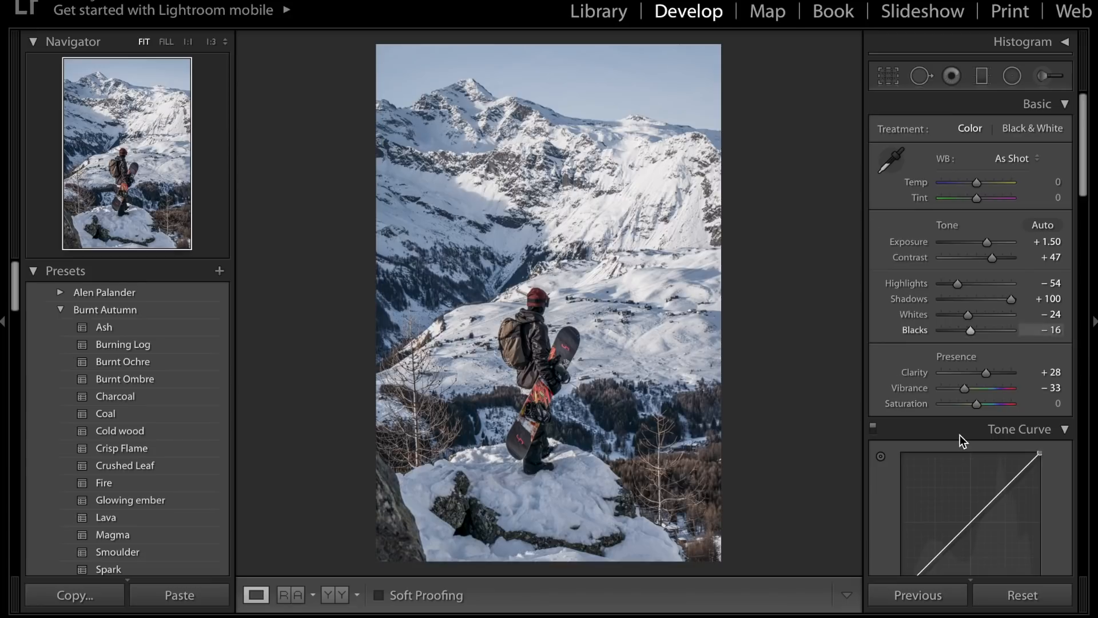
Warm the photo's white balance by setting Temp to +11.
scroll(950, 440, down, 1)
scroll(932, 226, up, 1)
drag(977, 184, 980, 185)
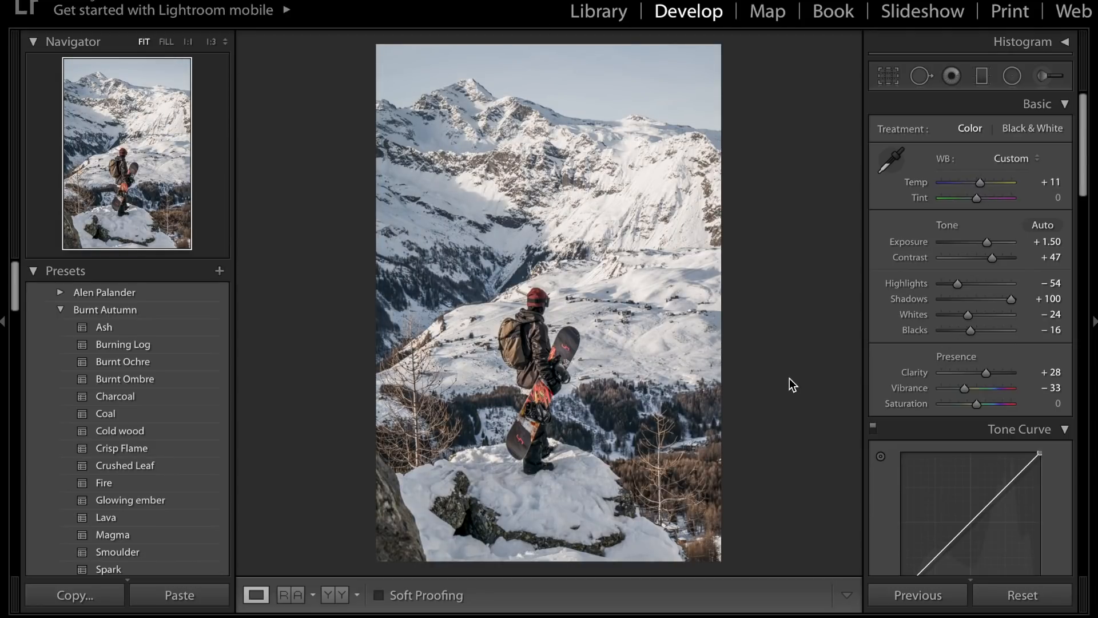
Shape the RGB tone curve into a subtle S-curve using shadow, midtone and highlight points.
scroll(951, 466, down, 4)
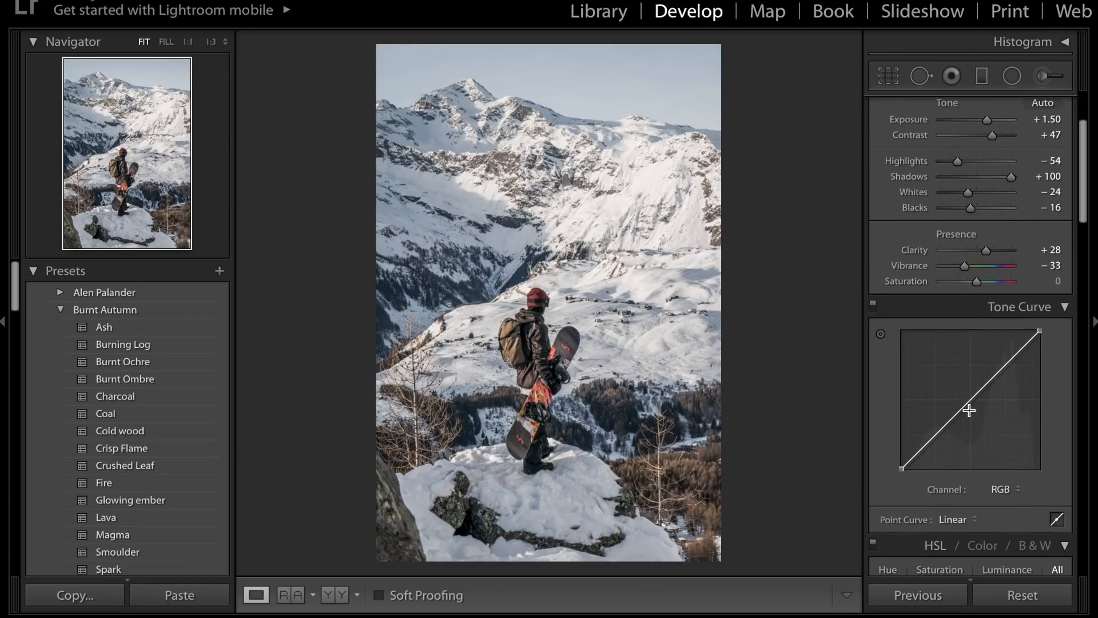
click(972, 399)
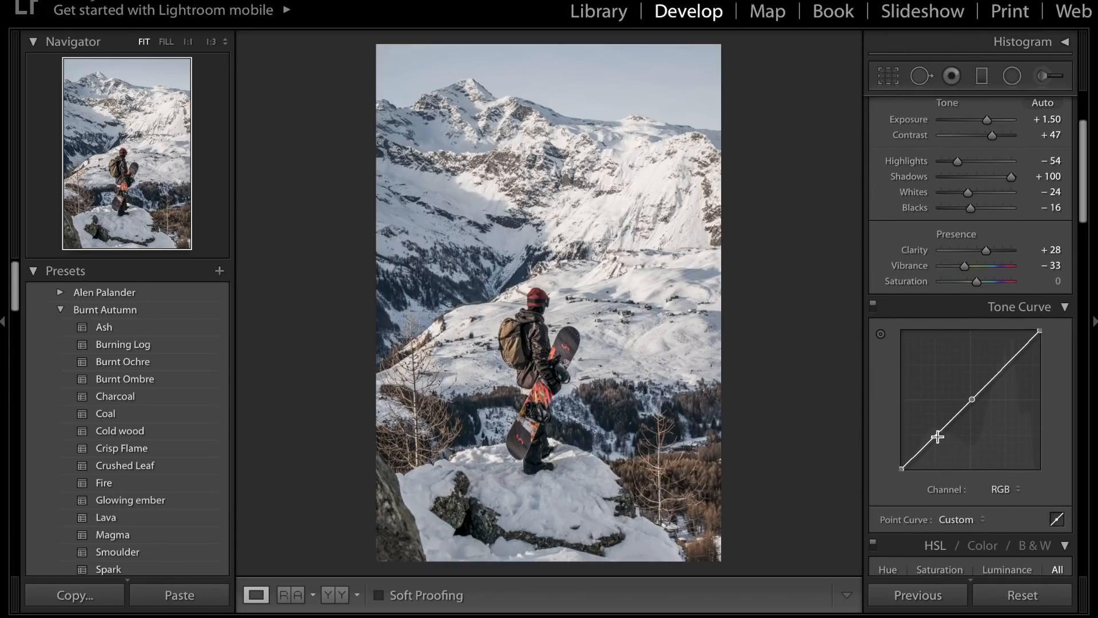
drag(935, 436, 935, 439)
drag(1004, 366, 1004, 365)
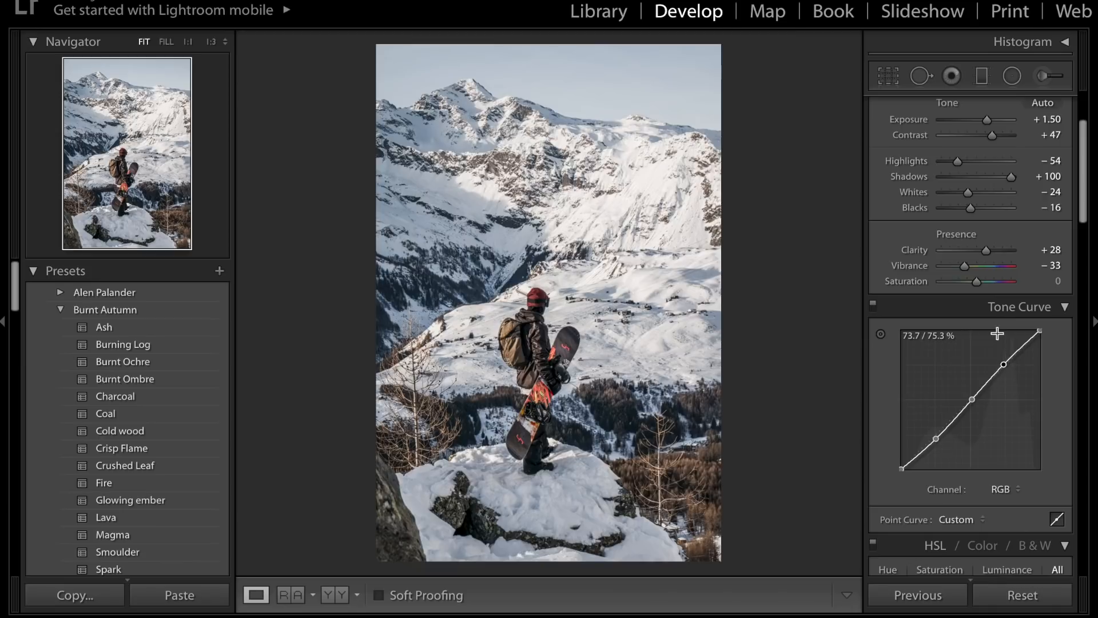
drag(972, 400, 971, 400)
Shift the HSL hues to Orange -20, Yellow -100, Green -100, Aqua -100 and Blue -22.
scroll(1011, 436, down, 4)
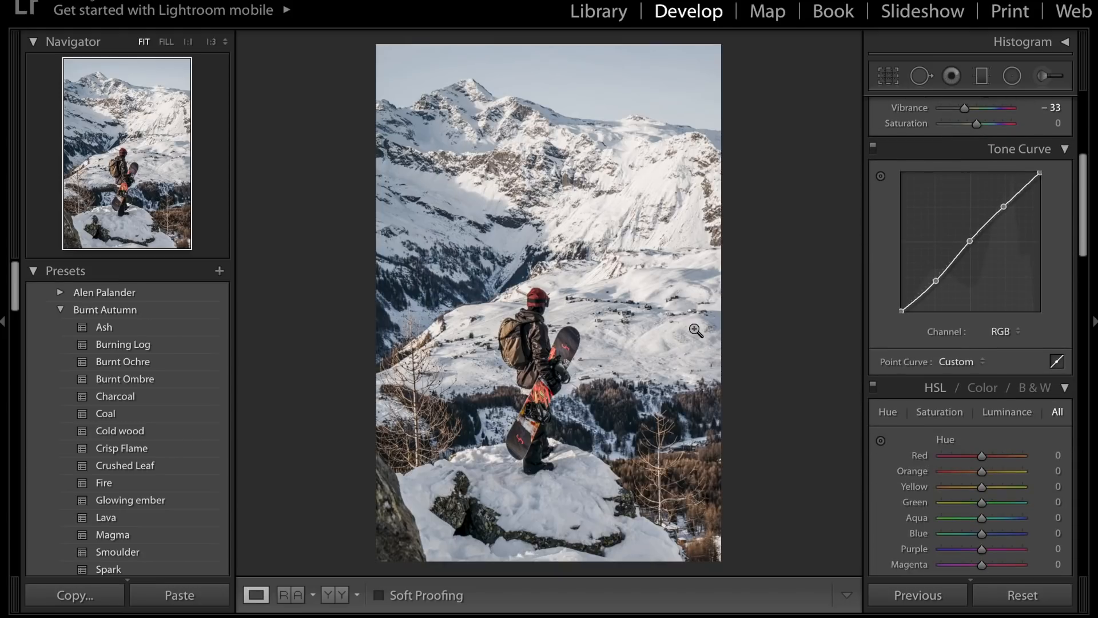
scroll(916, 397, down, 4)
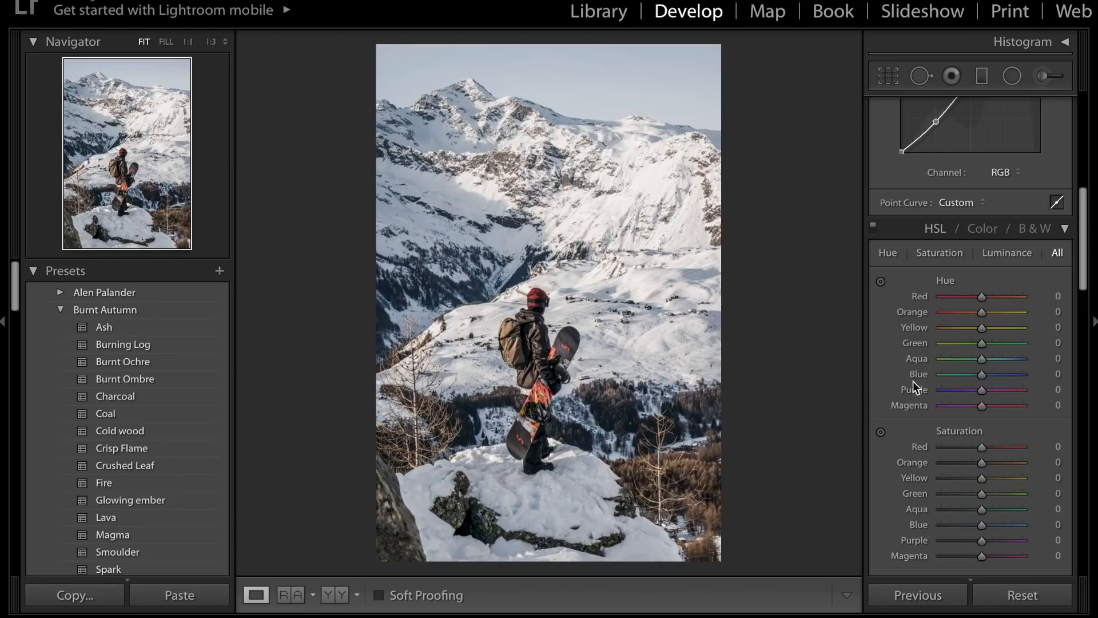
drag(985, 314, 894, 331)
double_click(914, 312)
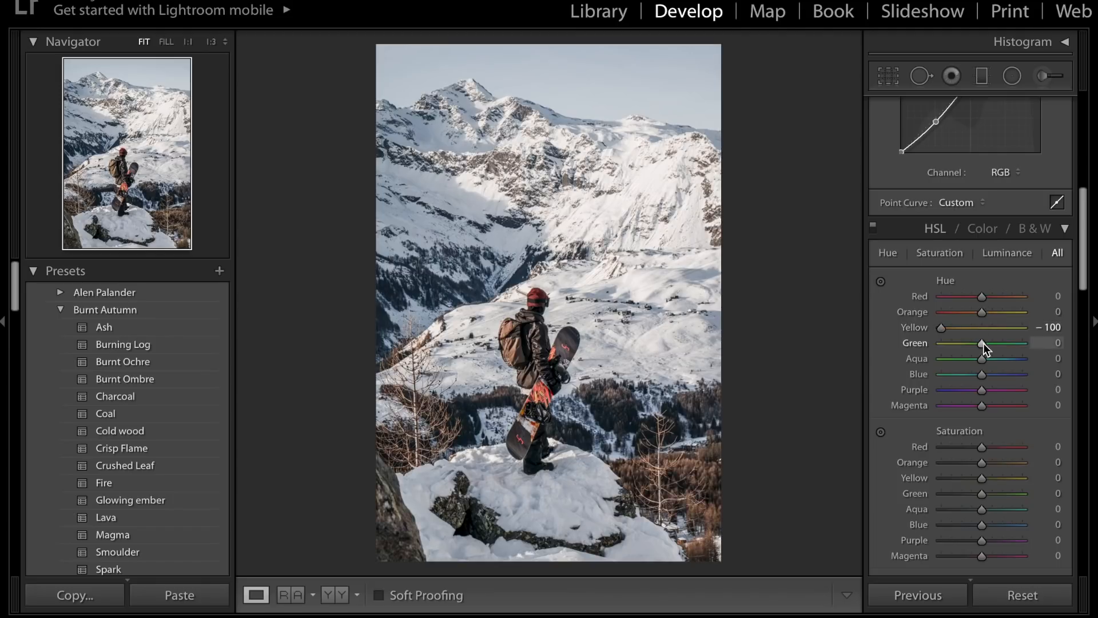
drag(973, 345, 925, 345)
drag(980, 362, 912, 362)
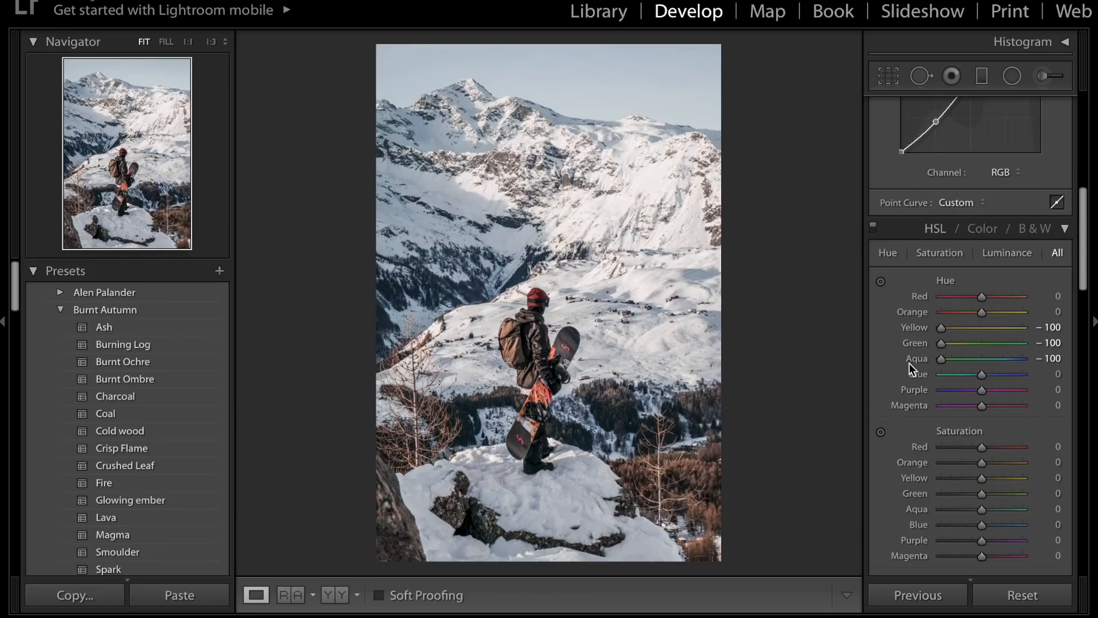
mouse_move(983, 311)
mouse_down()
mouse_move(947, 313)
mouse_move(1013, 324)
mouse_move(975, 320)
mouse_up()
drag(981, 376, 973, 377)
Switch to Chrome to compare the edit with the samkolder Peru mountain lake post, and return to Lightroom.
key(super+Tab)
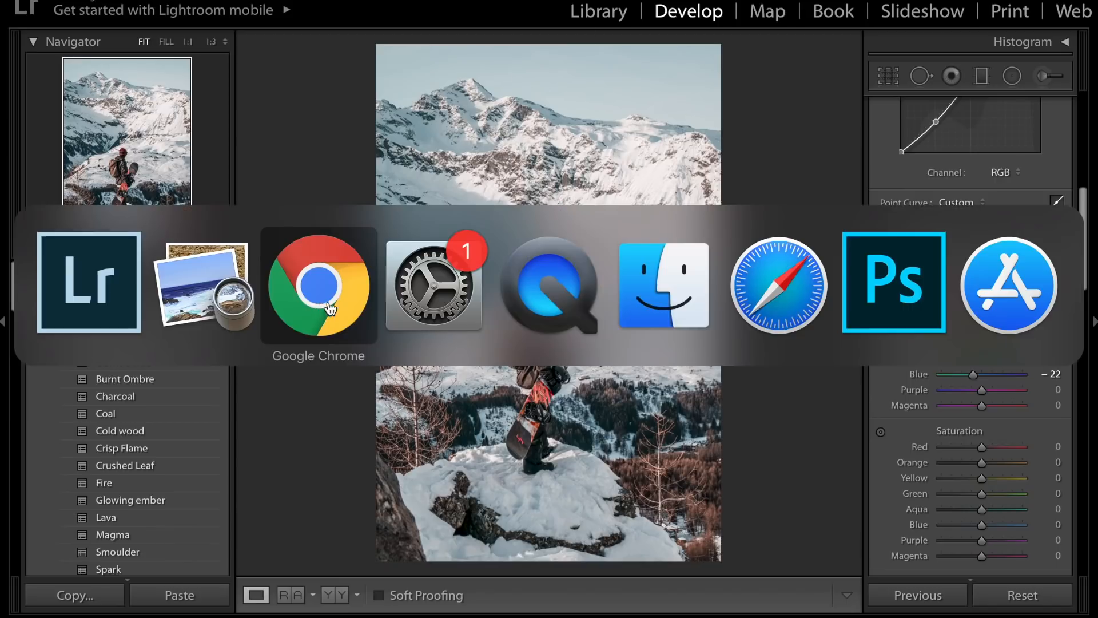
click(329, 308)
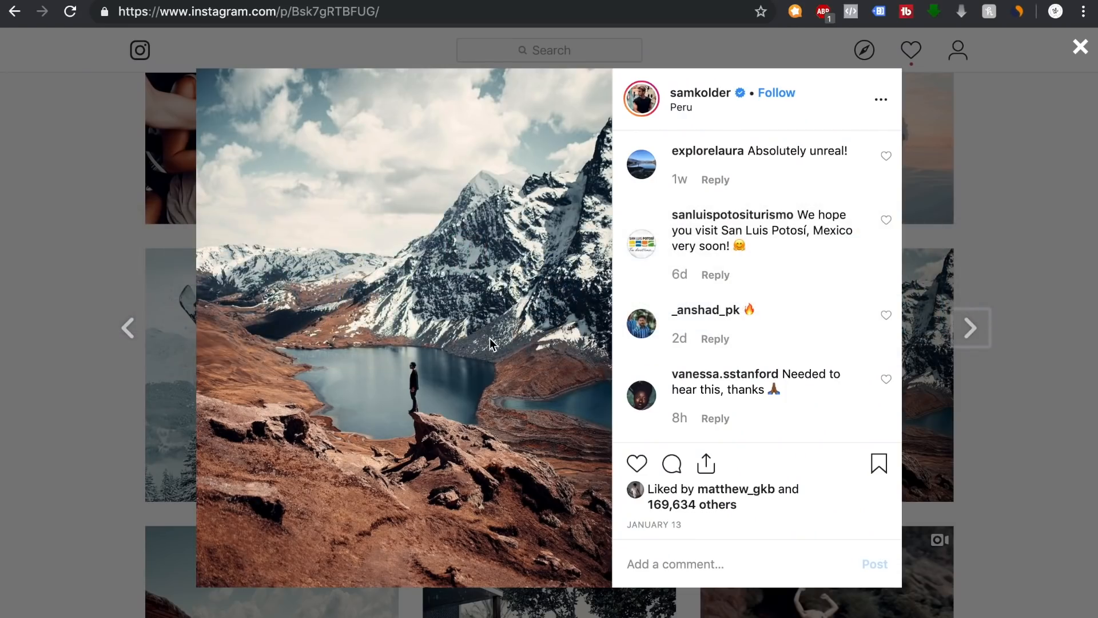
key(super+Tab)
key(super+Tab)
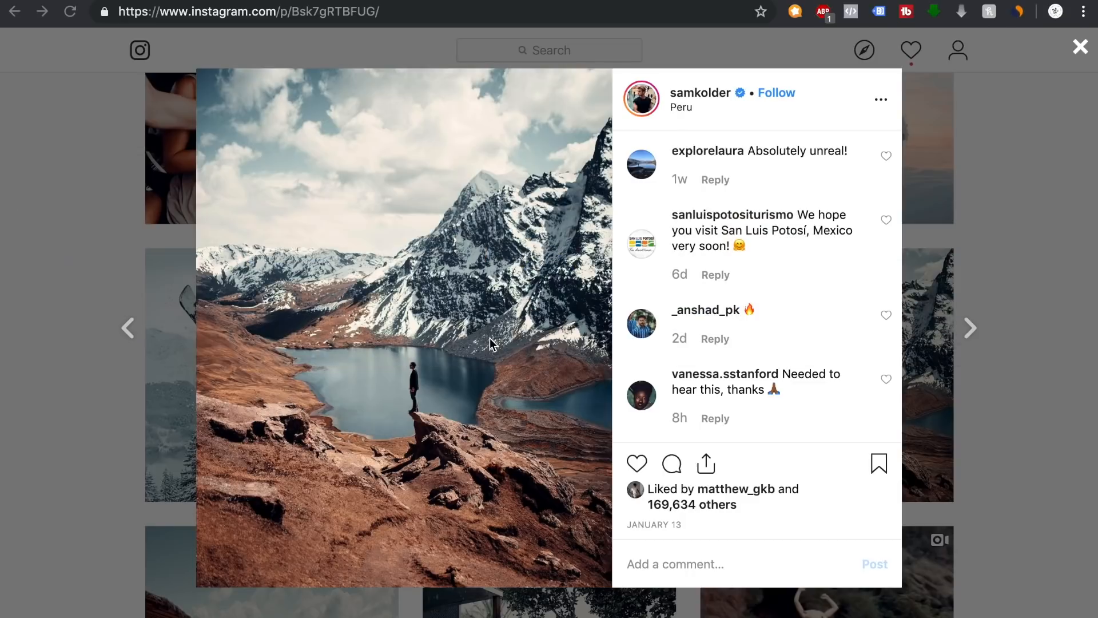
key(super+Tab)
key(super+Tab)
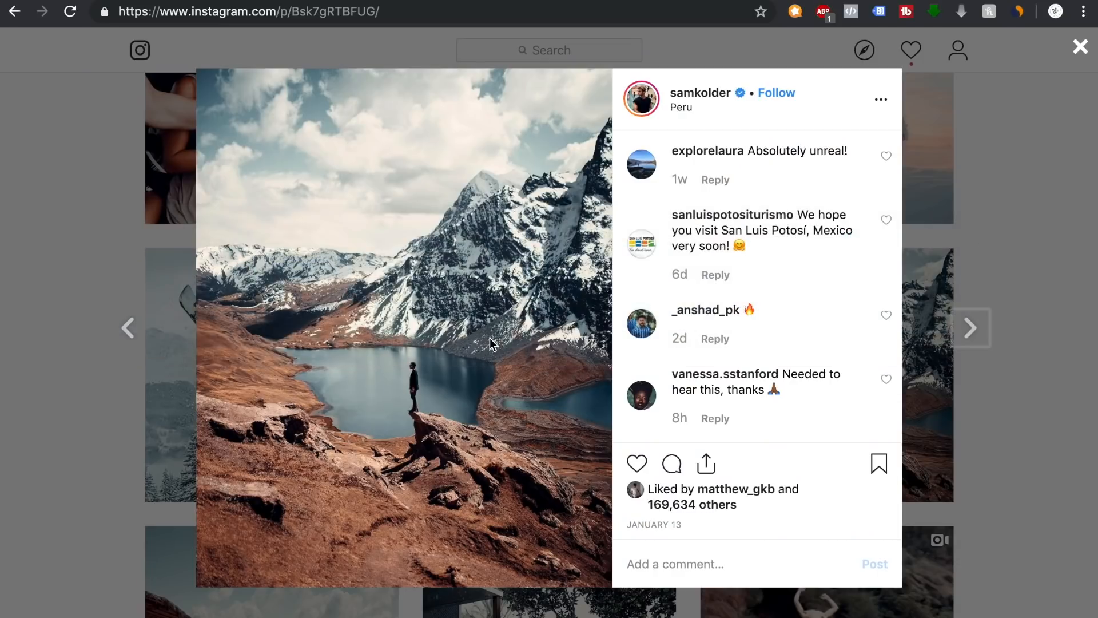
key(super+Tab)
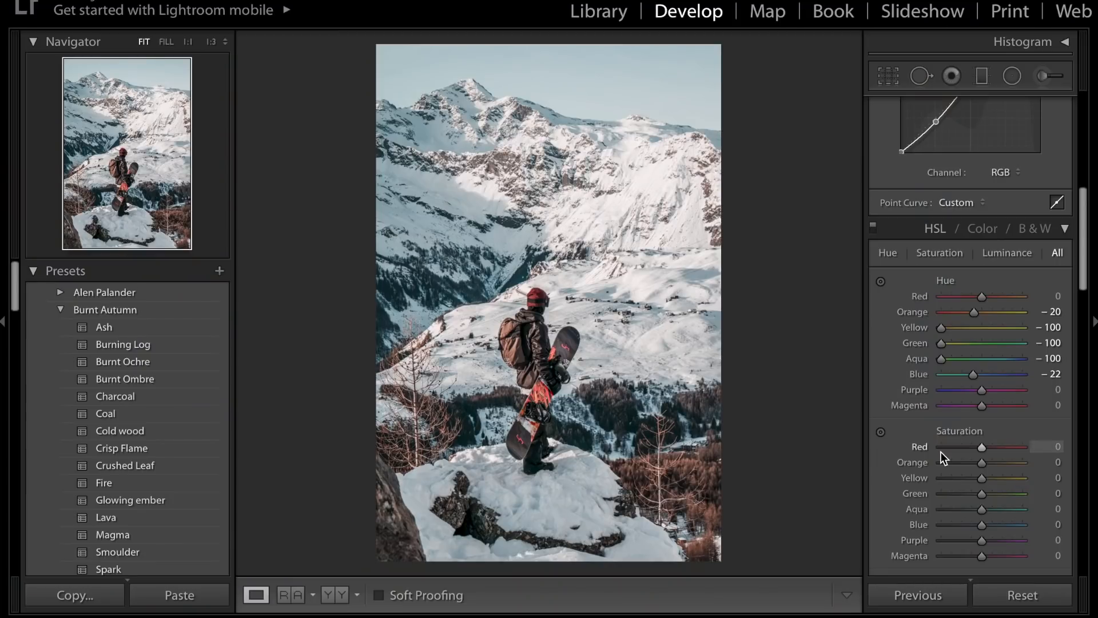
Reduce the HSL saturation to Orange -22, Yellow -41, Green -39 and Blue -55.
scroll(980, 452, down, 3)
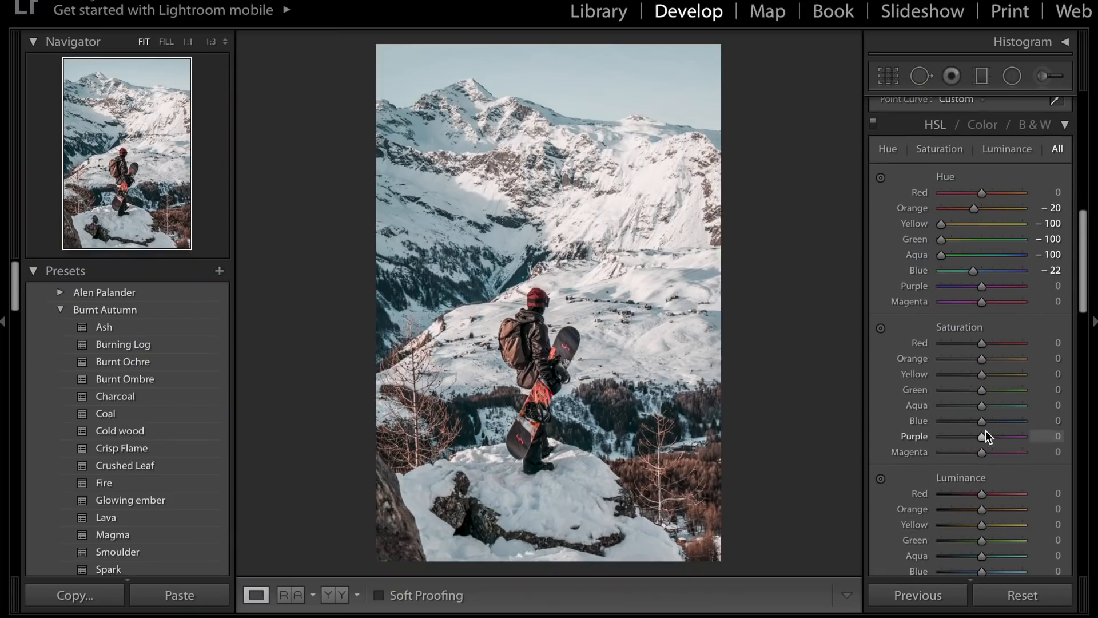
drag(982, 359, 979, 359)
click(968, 374)
drag(977, 390, 970, 359)
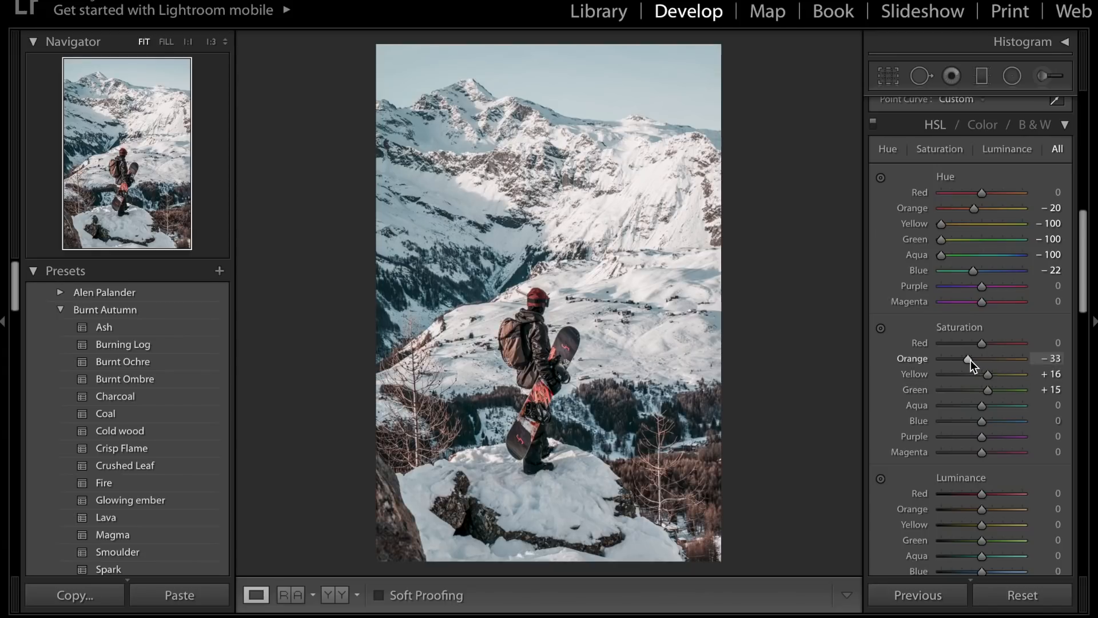
drag(980, 423, 955, 426)
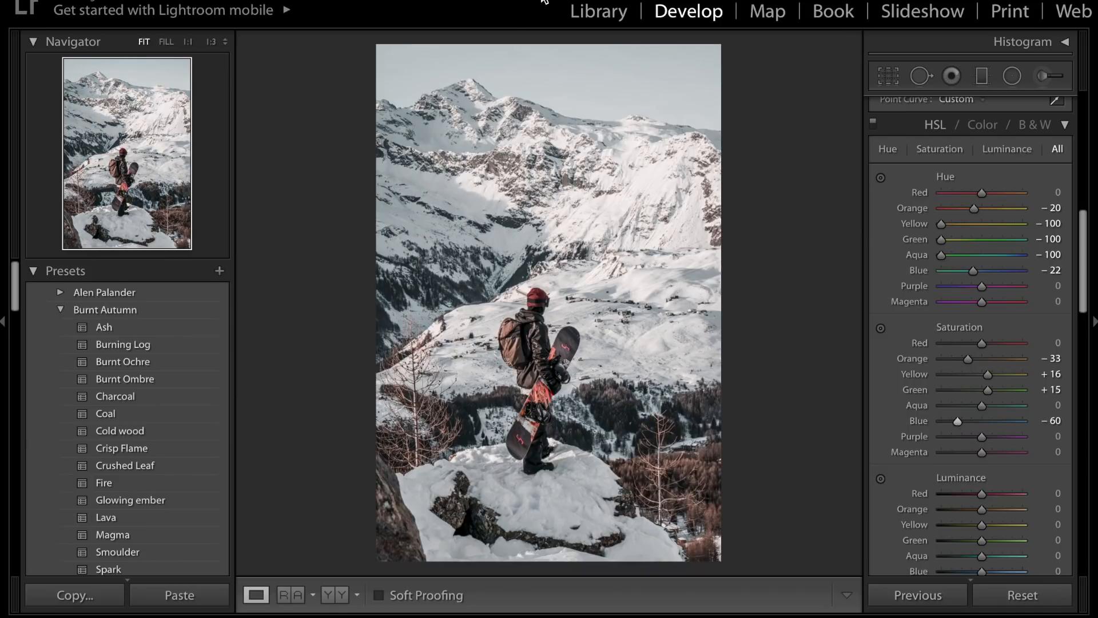
mouse_move(958, 422)
mouse_down()
mouse_move(973, 423)
mouse_move(969, 405)
mouse_up()
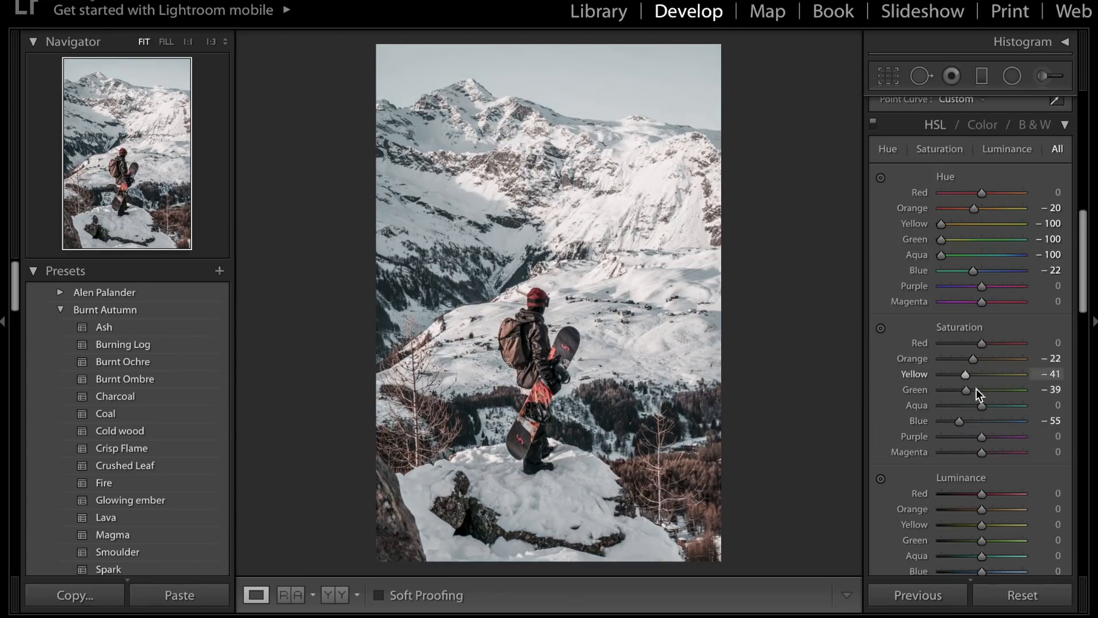
Bring the photo's overall Vibrance up to -5.
scroll(993, 354, up, 10)
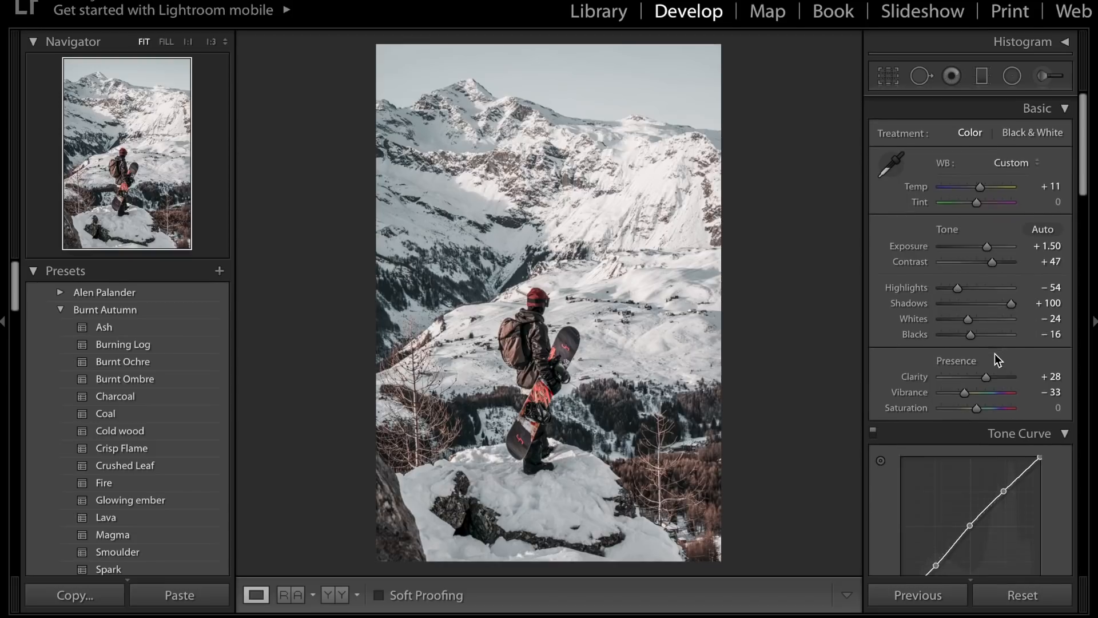
drag(966, 390, 975, 391)
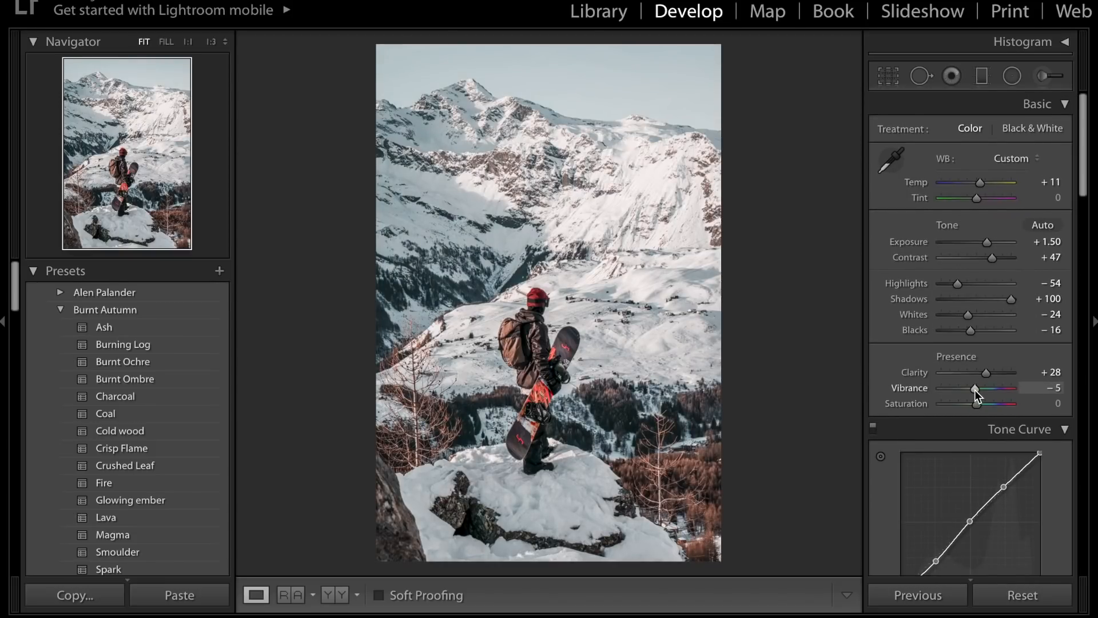
scroll(975, 390, down, 3)
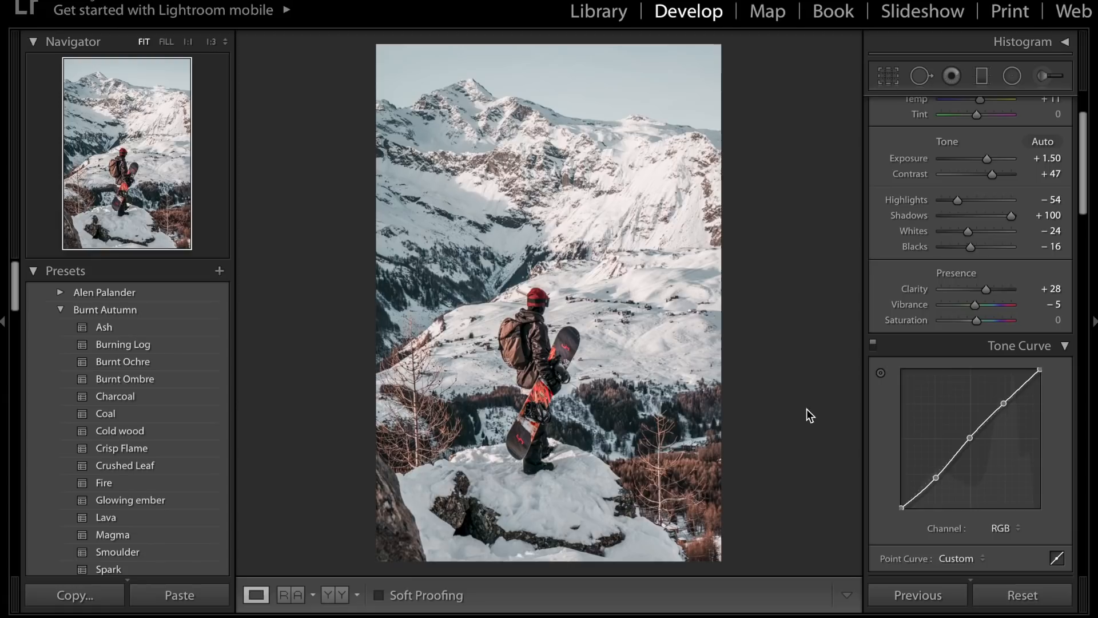
scroll(1022, 397, up, 2)
scroll(1023, 395, up, 2)
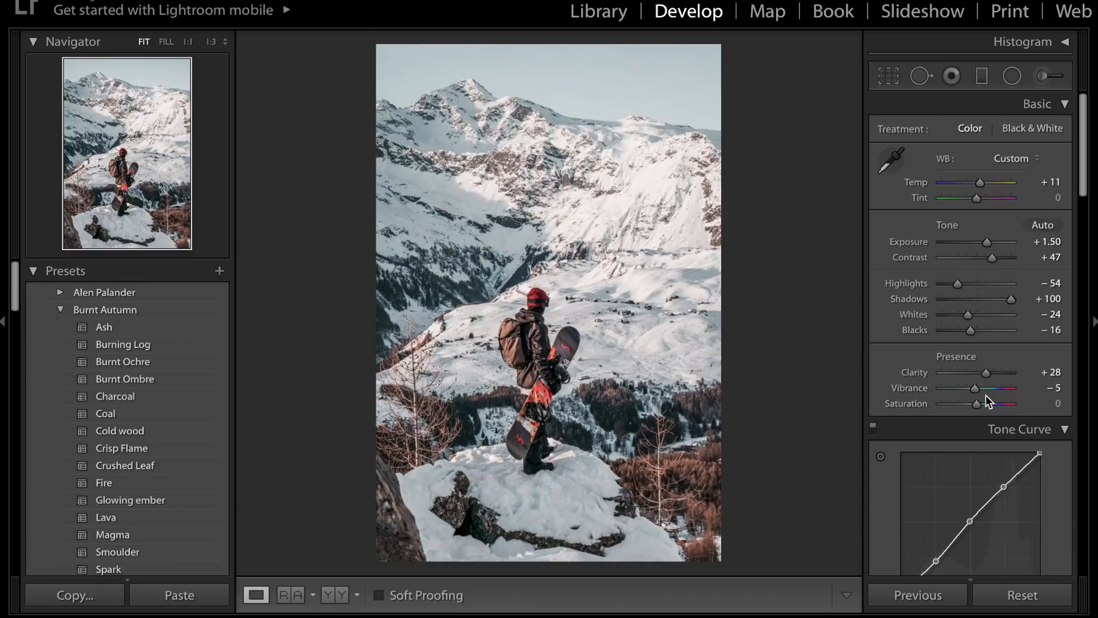
Set the HSL luminance to Aqua -21 and Blue -50, and the saturation to Aqua -25 and Blue -56.
scroll(985, 395, down, 5)
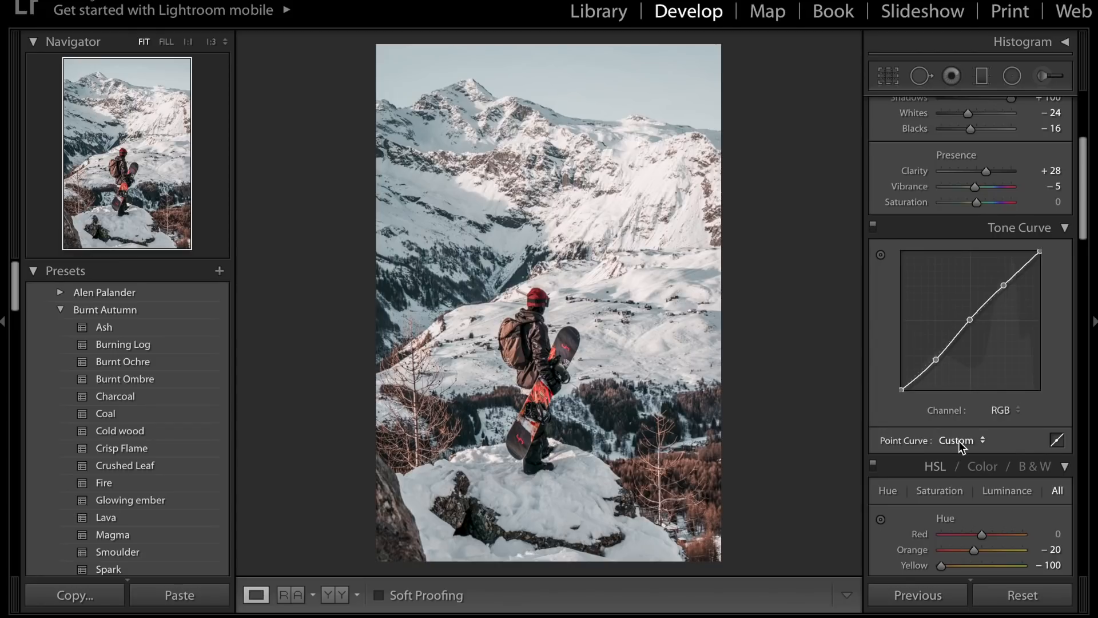
scroll(958, 441, down, 6)
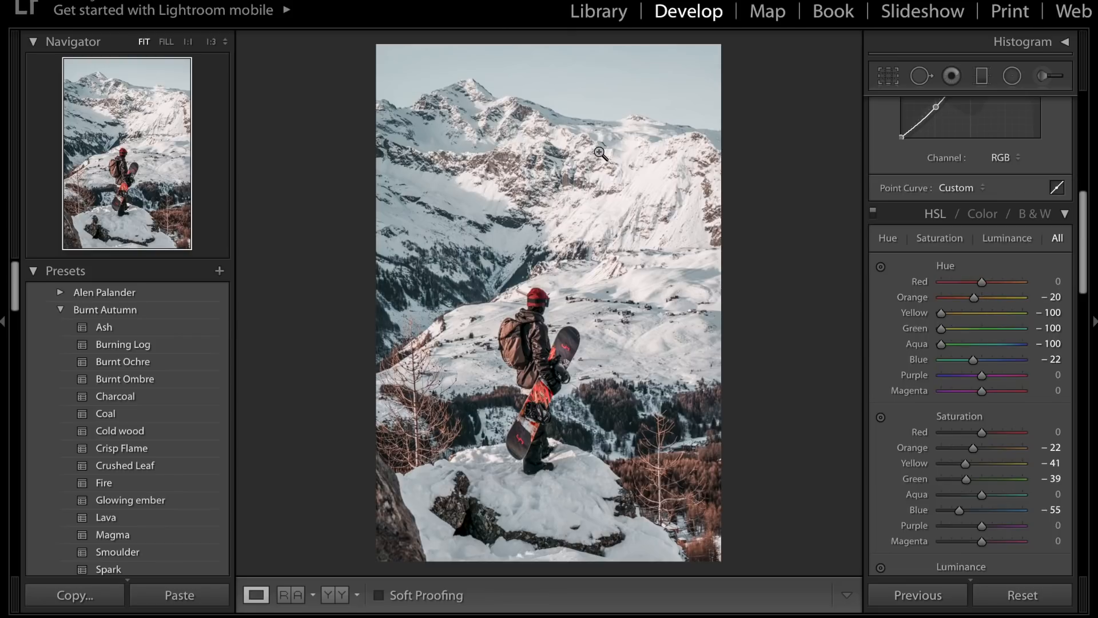
scroll(1033, 415, down, 3)
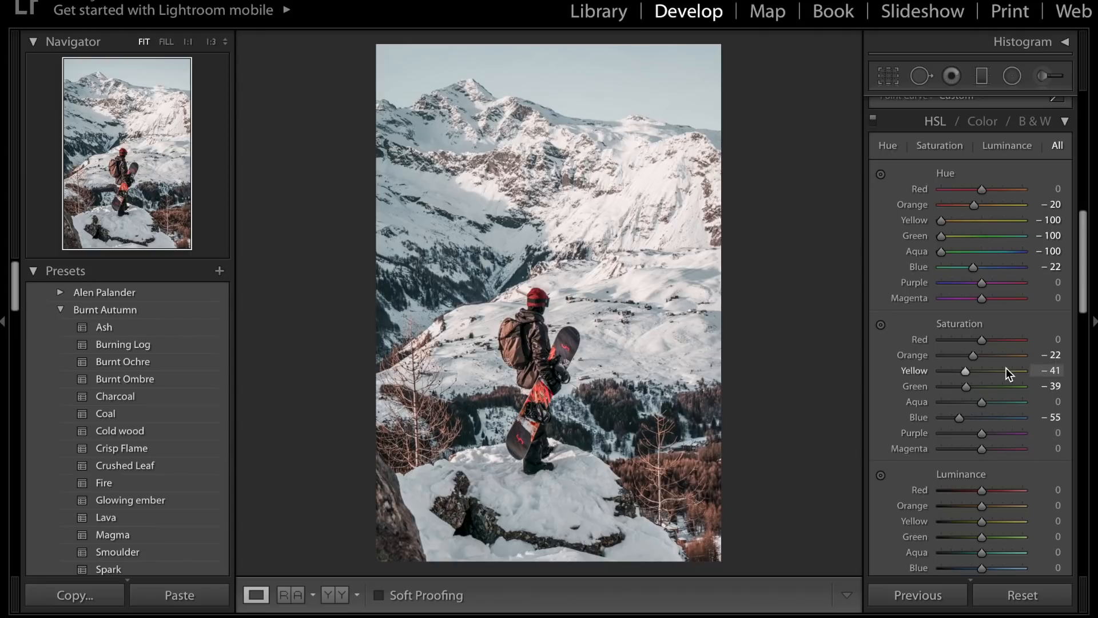
scroll(1006, 360, down, 3)
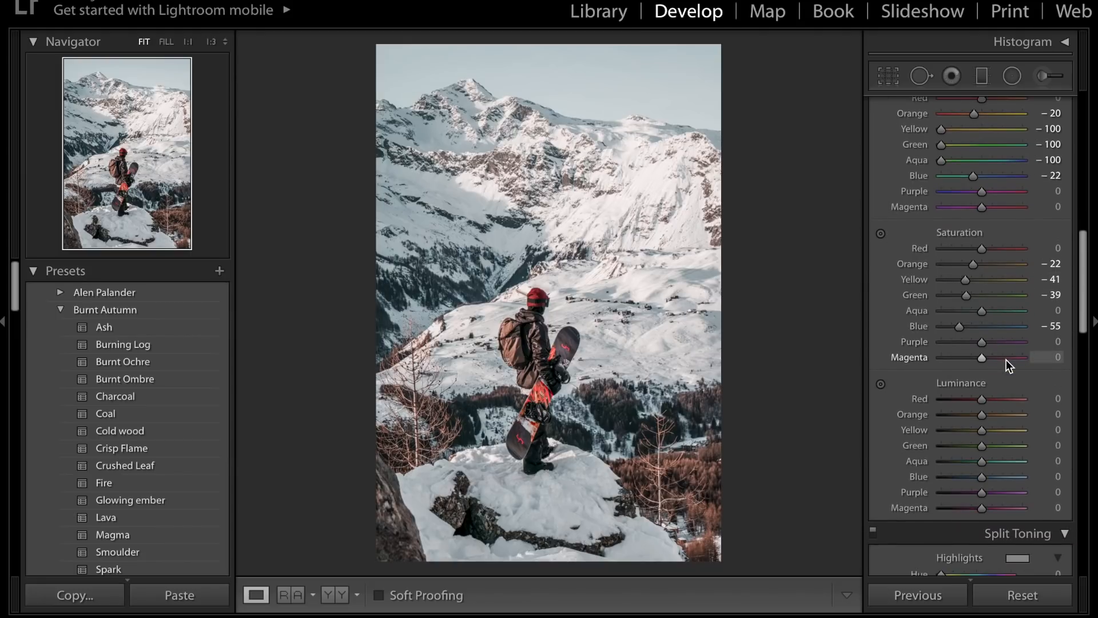
scroll(1006, 359, down, 3)
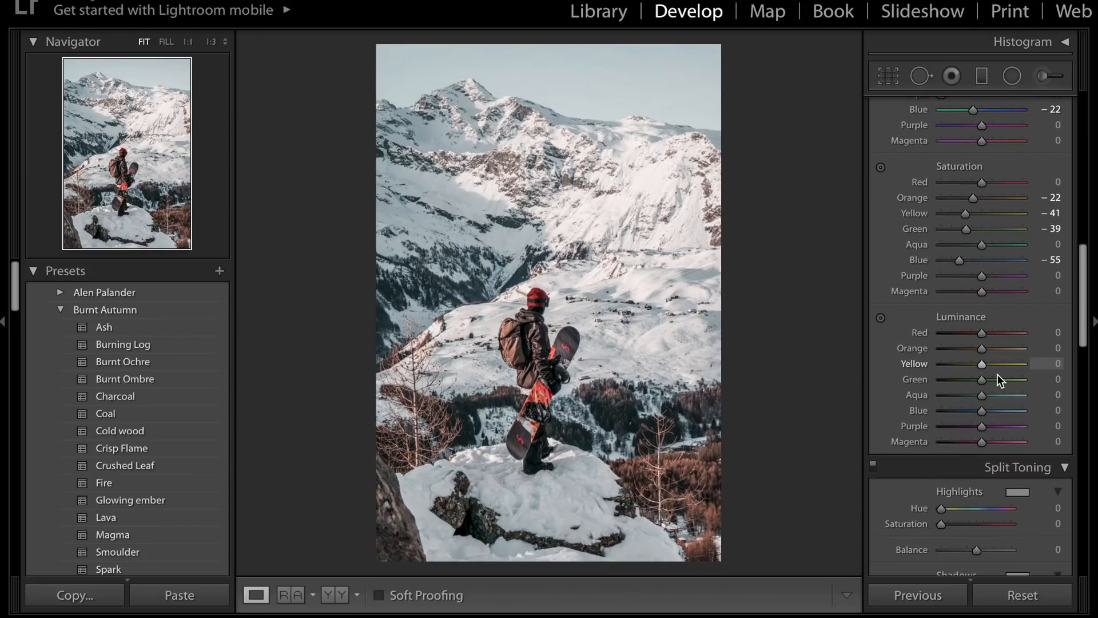
mouse_move(981, 411)
mouse_down()
mouse_move(955, 413)
mouse_move(959, 396)
mouse_move(973, 399)
mouse_up()
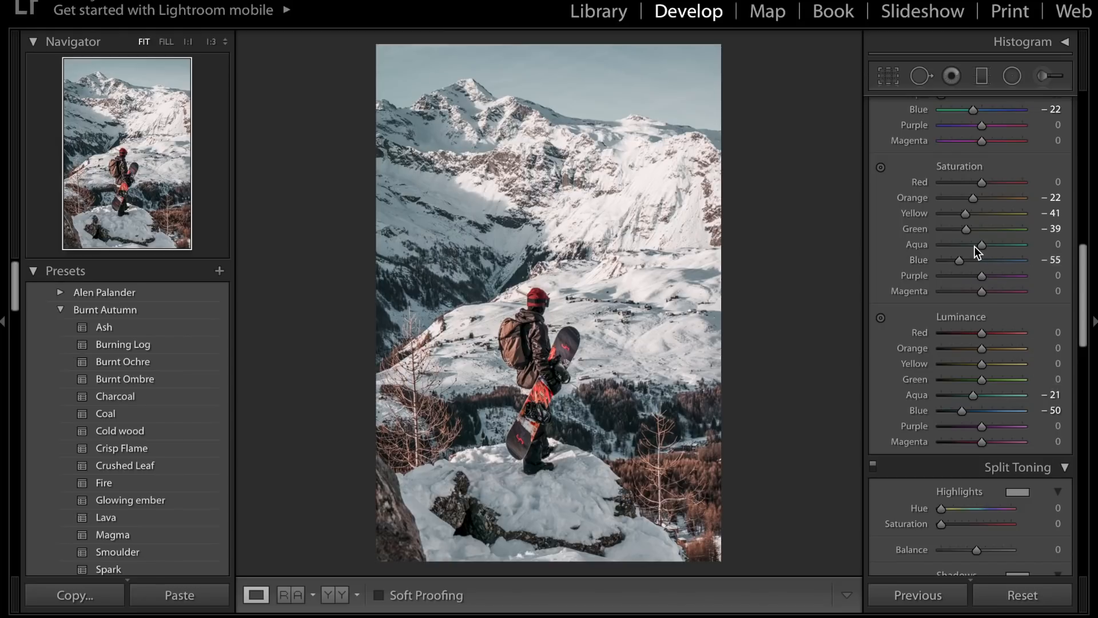
drag(982, 246, 958, 263)
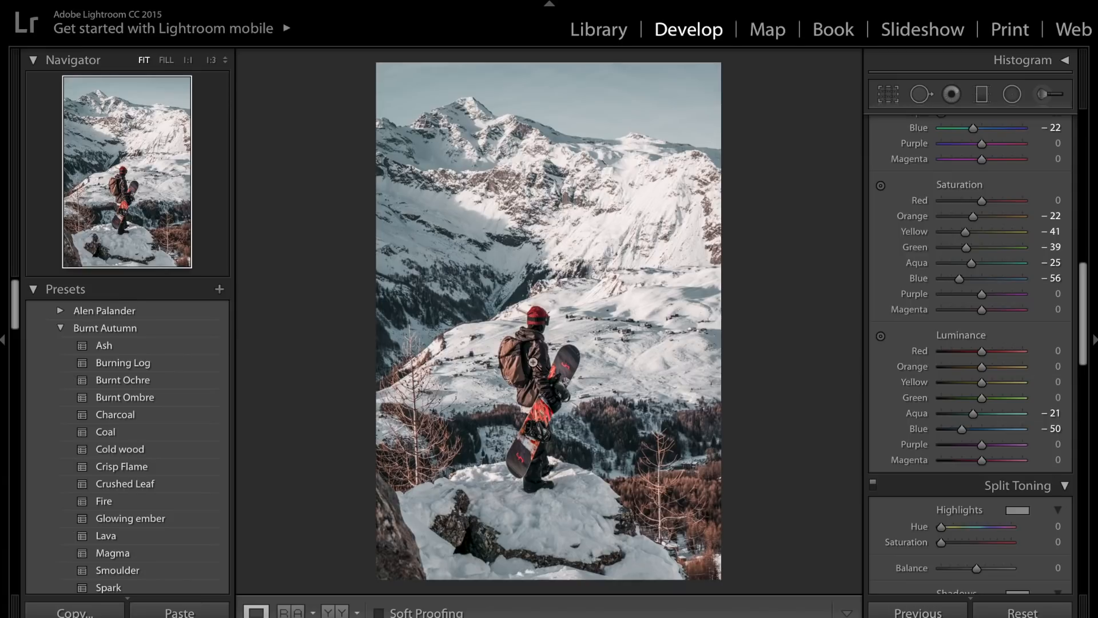
Tint the highlights with a cool blue split tone of Hue 234 and Saturation 11.
scroll(1010, 394, down, 2)
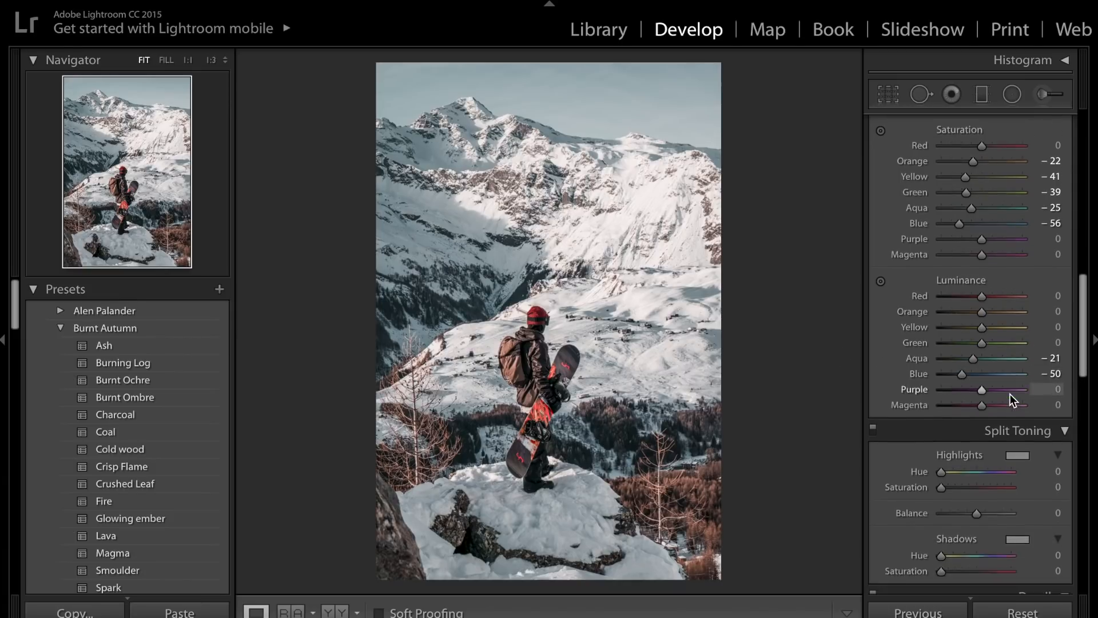
scroll(1010, 393, down, 5)
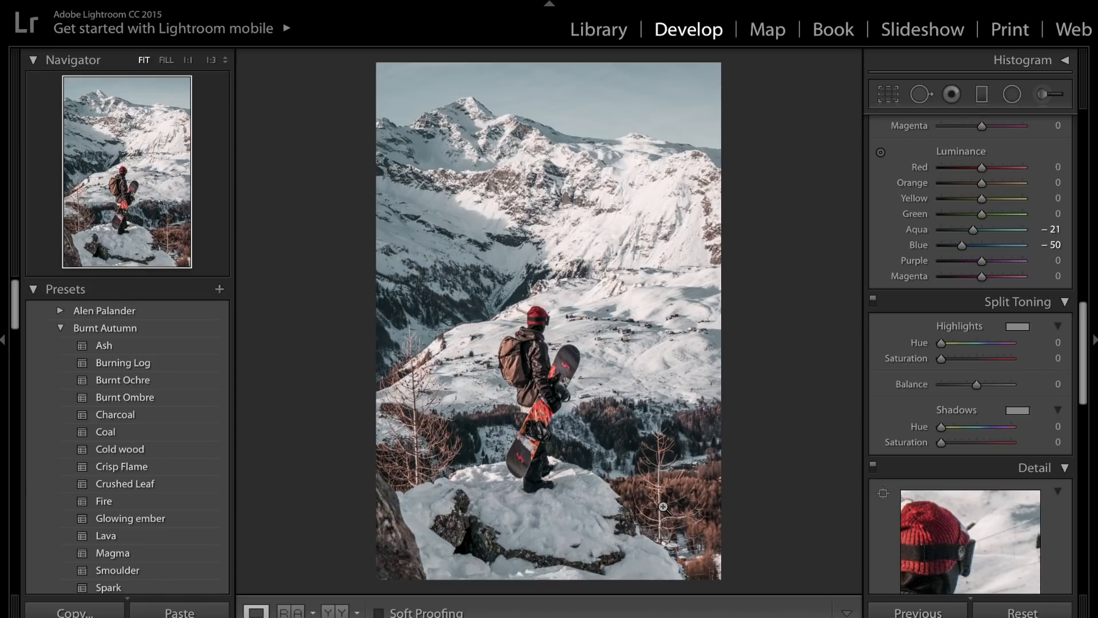
drag(940, 358, 952, 359)
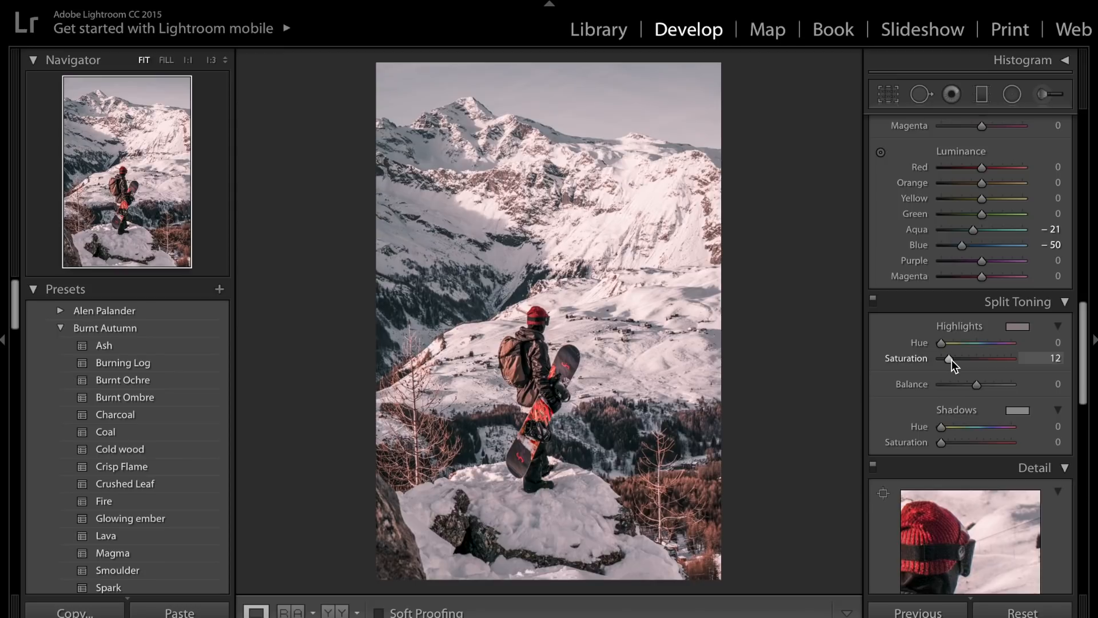
key(alt)
mouse_move(942, 343)
mouse_down()
mouse_move(990, 347)
mouse_move(925, 358)
mouse_move(958, 359)
mouse_move(949, 362)
mouse_up()
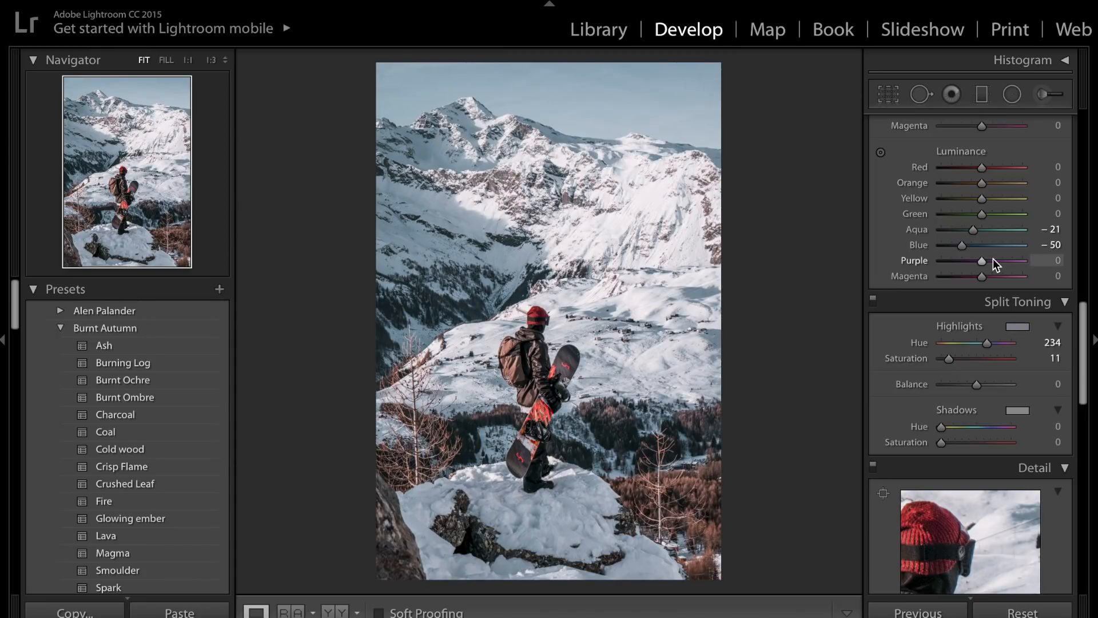
Lower the HSL luminance of the blues to -81.
scroll(993, 259, up, 1)
mouse_move(945, 262)
mouse_down()
mouse_move(955, 262)
mouse_move(939, 263)
mouse_up()
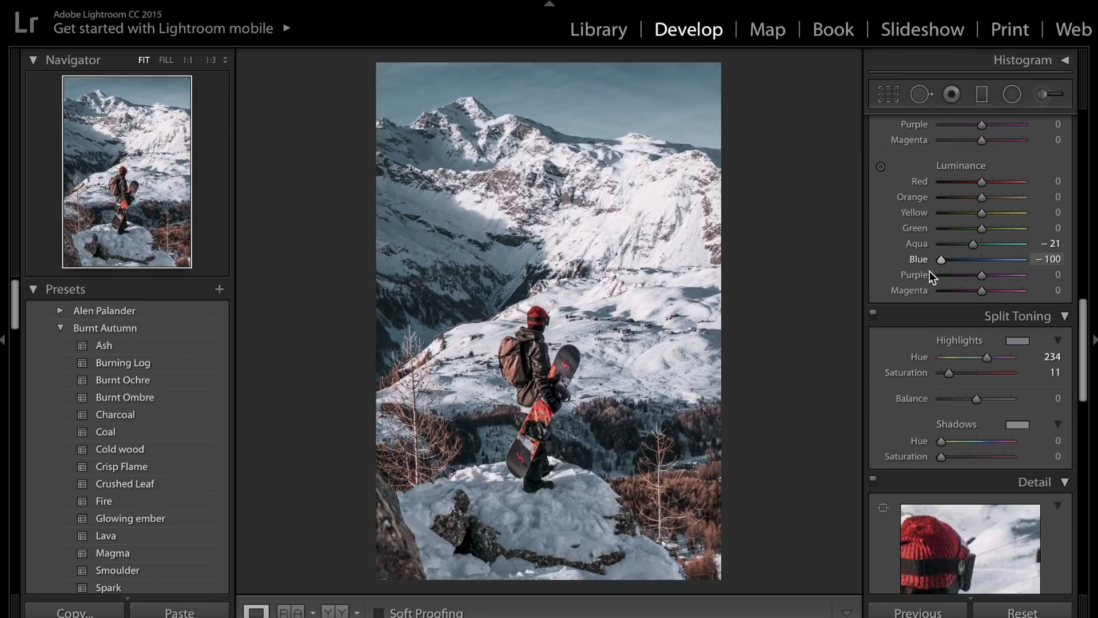
drag(938, 272, 948, 271)
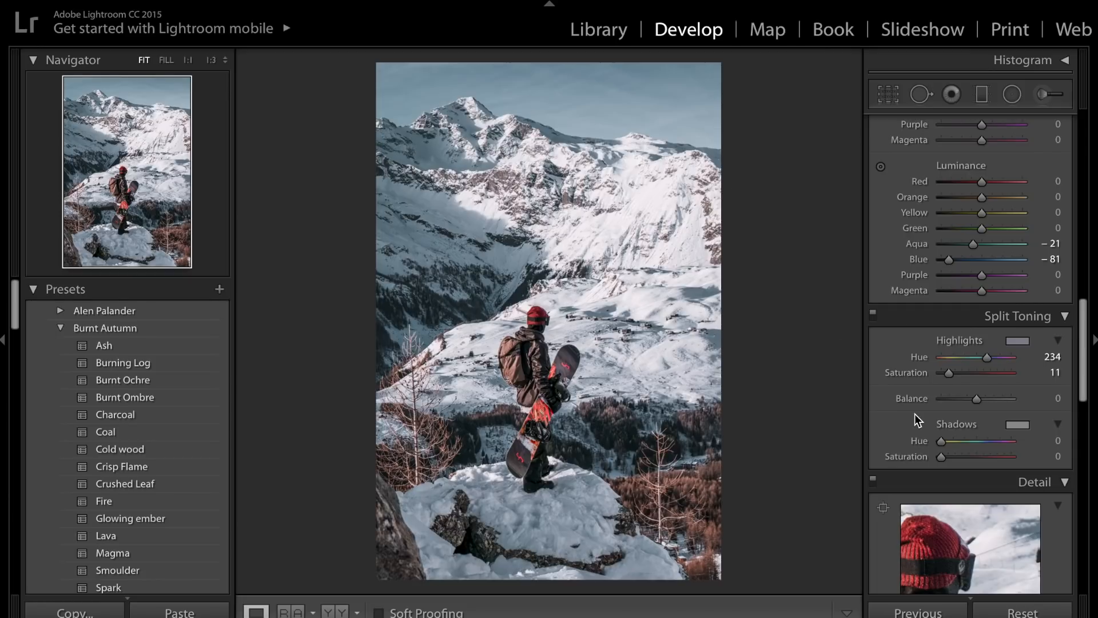
Tint the shadows with a warm split tone of Hue 42 and Saturation 12, checking the split toning off and on.
scroll(918, 420, down, 1)
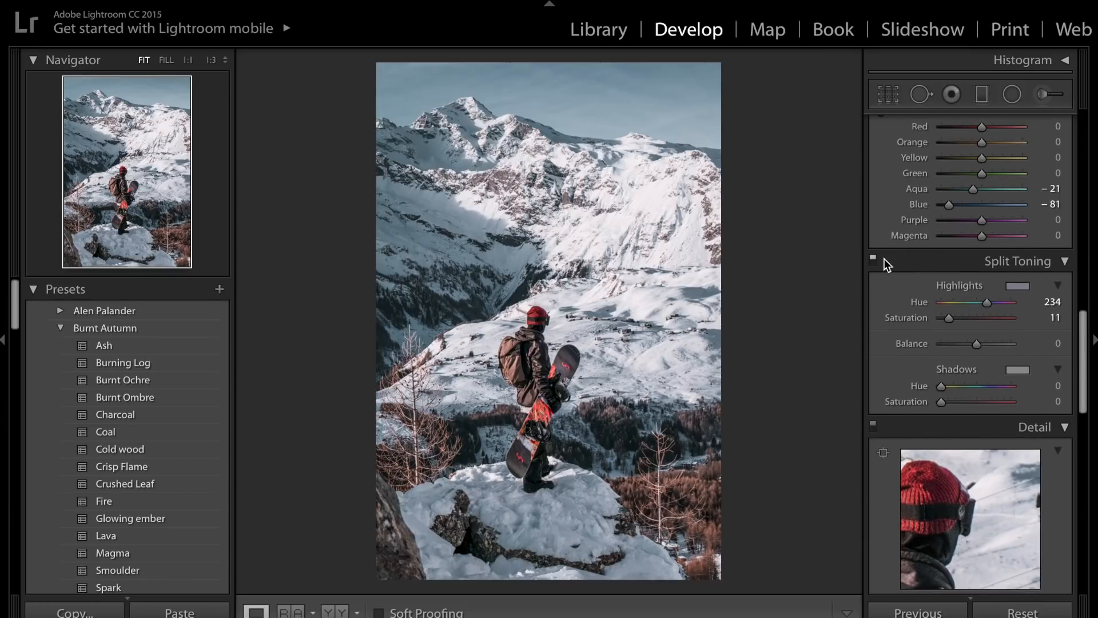
mouse_move(942, 402)
mouse_down()
mouse_move(976, 404)
mouse_move(952, 385)
mouse_up()
key(alt)
mouse_move(955, 403)
mouse_down()
mouse_move(945, 403)
mouse_move(949, 387)
mouse_move(963, 386)
mouse_up()
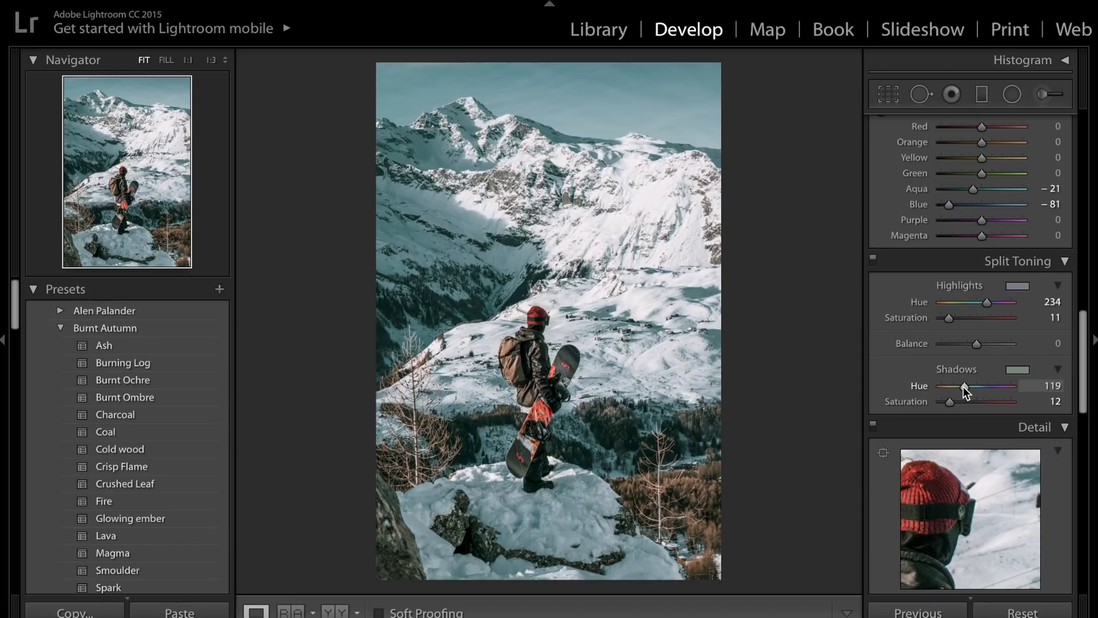
click(872, 257)
click(872, 257)
drag(965, 387, 950, 387)
Switch between the samkolder Instagram post in the browser and the Lightroom photo to compare their colours.
key(super+Tab)
key(super+Tab)
key(super+Tab)
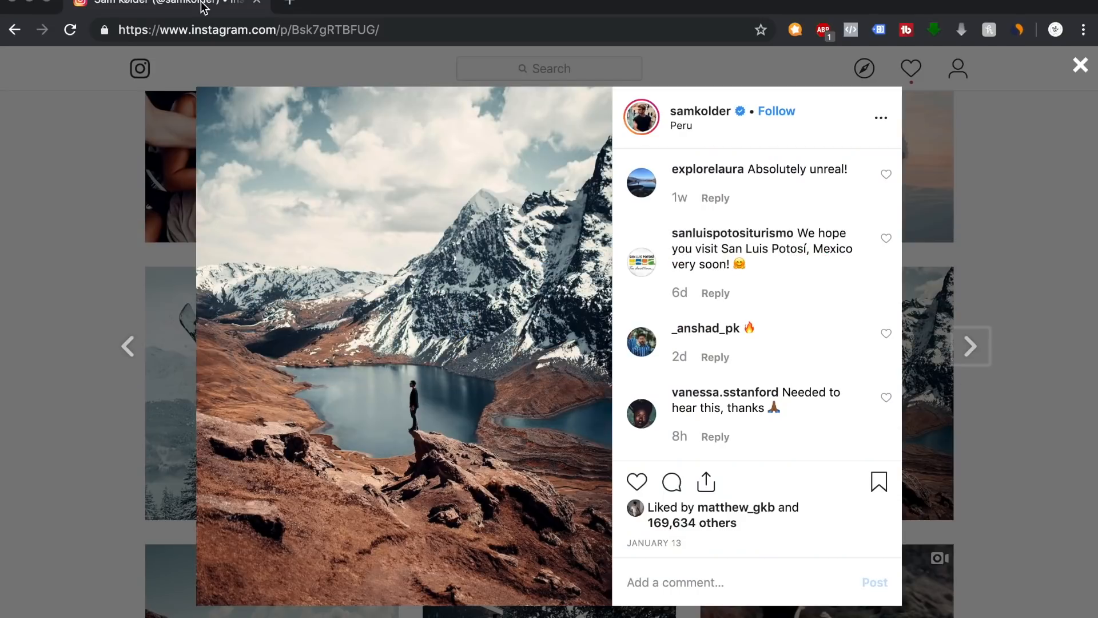
key(super+Tab)
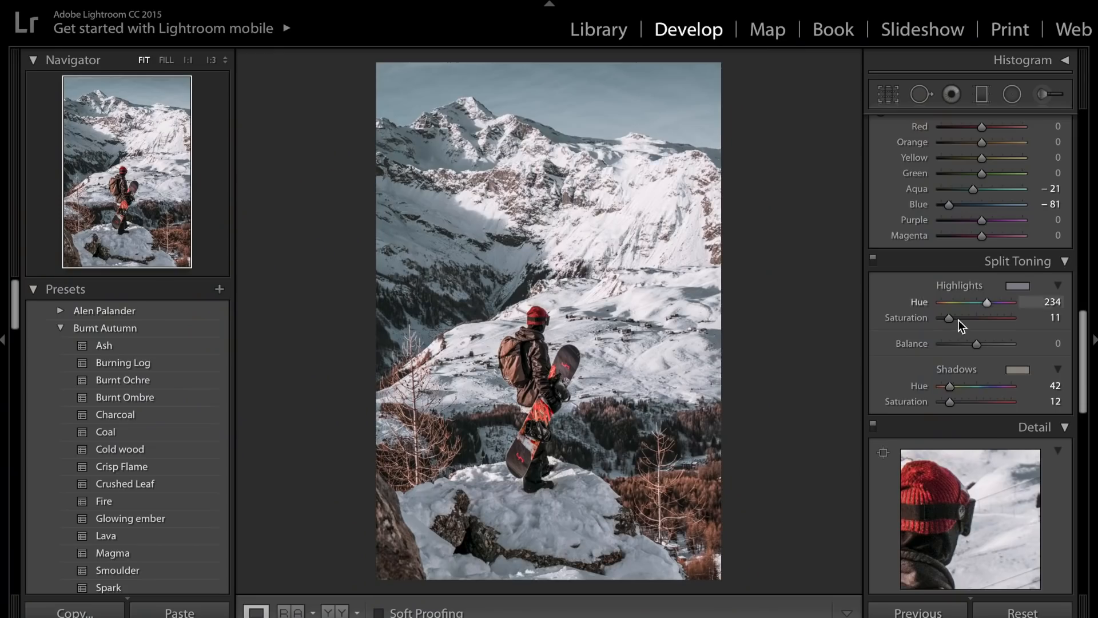
key(super+Tab)
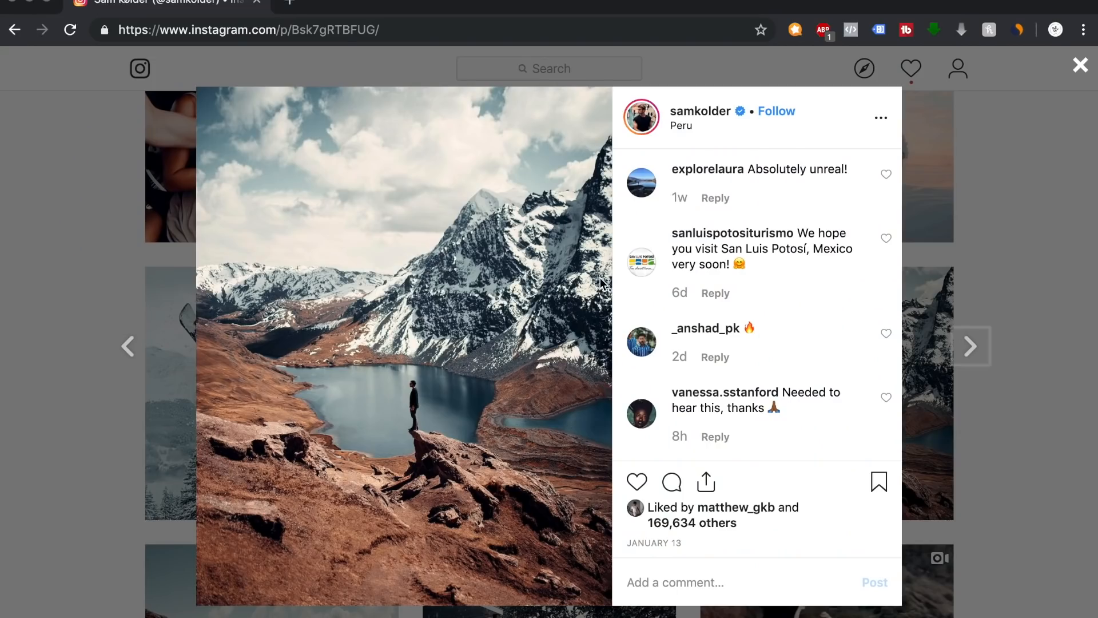
key(super+Tab)
Set the photo's basic tone to Exposure +1.65, Contrast +63, Highlights -3 and Whites -75.
scroll(910, 408, up, 6)
scroll(909, 402, up, 10)
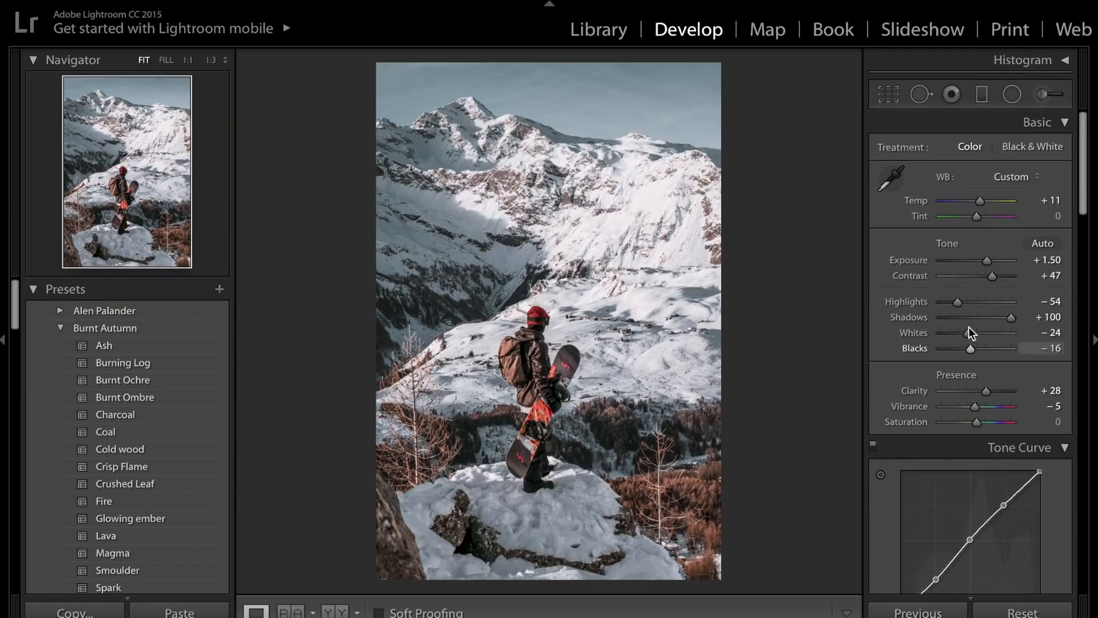
mouse_move(958, 305)
mouse_down()
mouse_move(989, 306)
mouse_move(976, 307)
mouse_up()
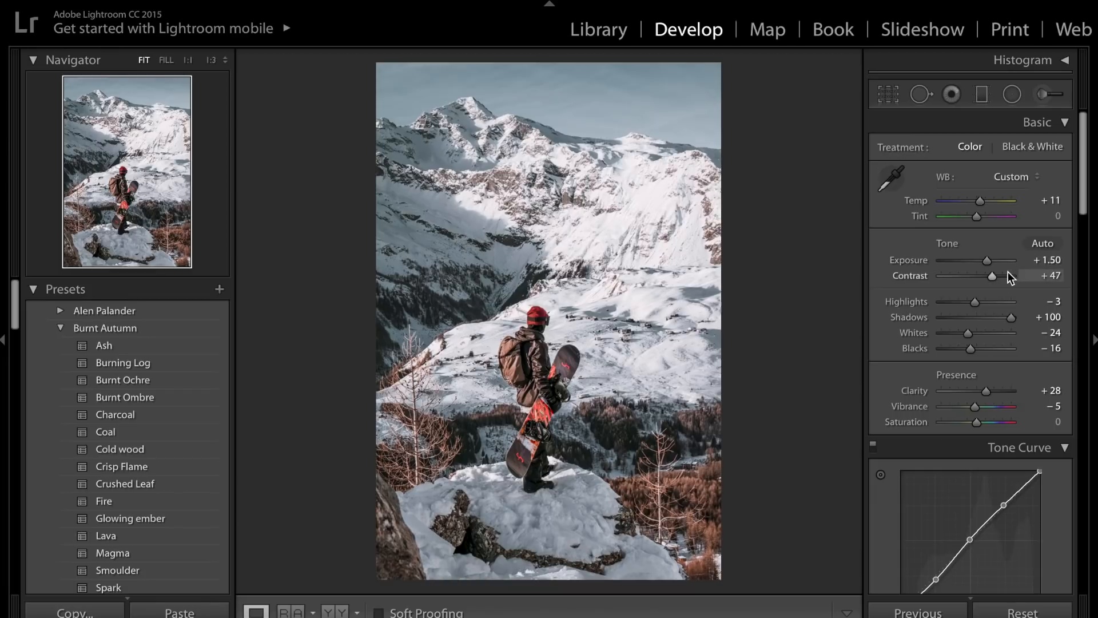
drag(992, 274, 987, 264)
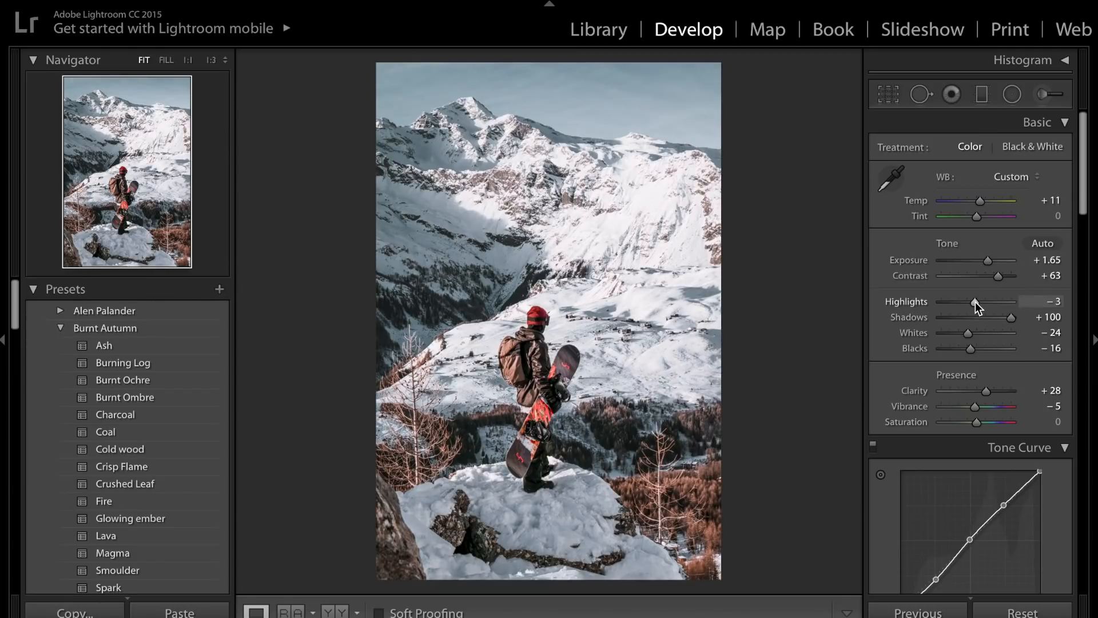
scroll(973, 414, down, 1)
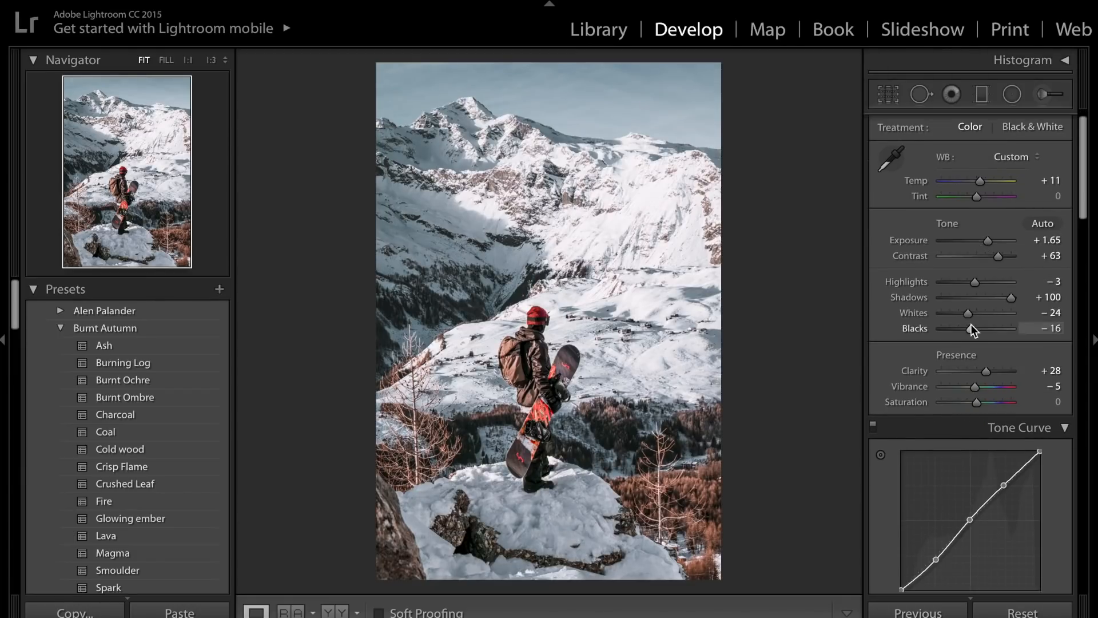
drag(967, 311, 950, 315)
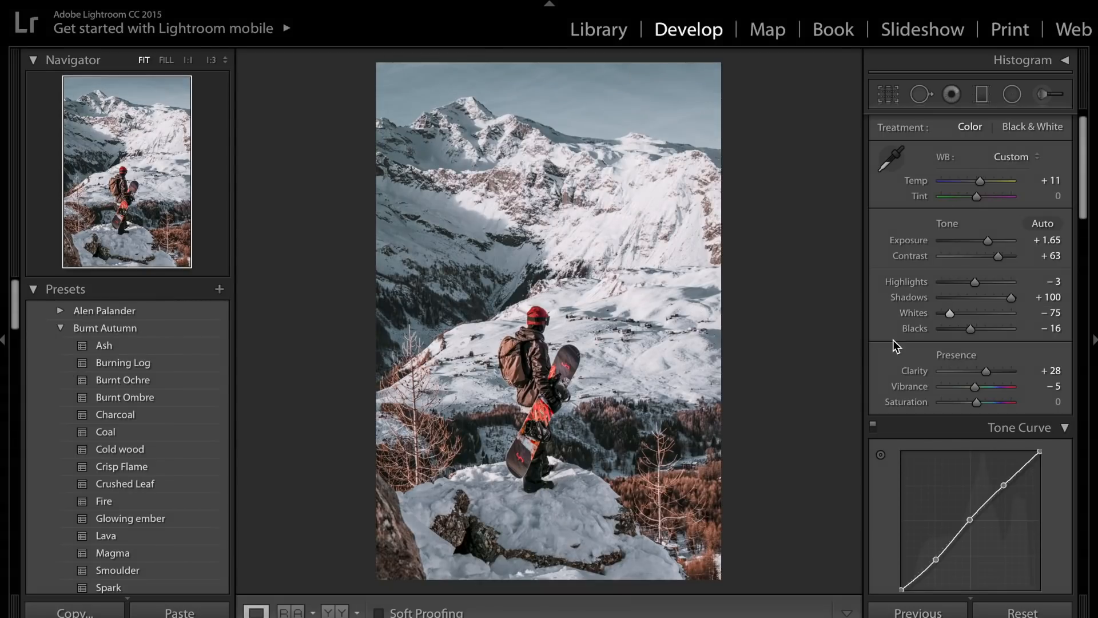
Set the Sharpening Amount to 14 and the Luminance noise reduction to 6, checking against the Instagram reference photo.
scroll(938, 433, down, 4)
scroll(938, 434, down, 15)
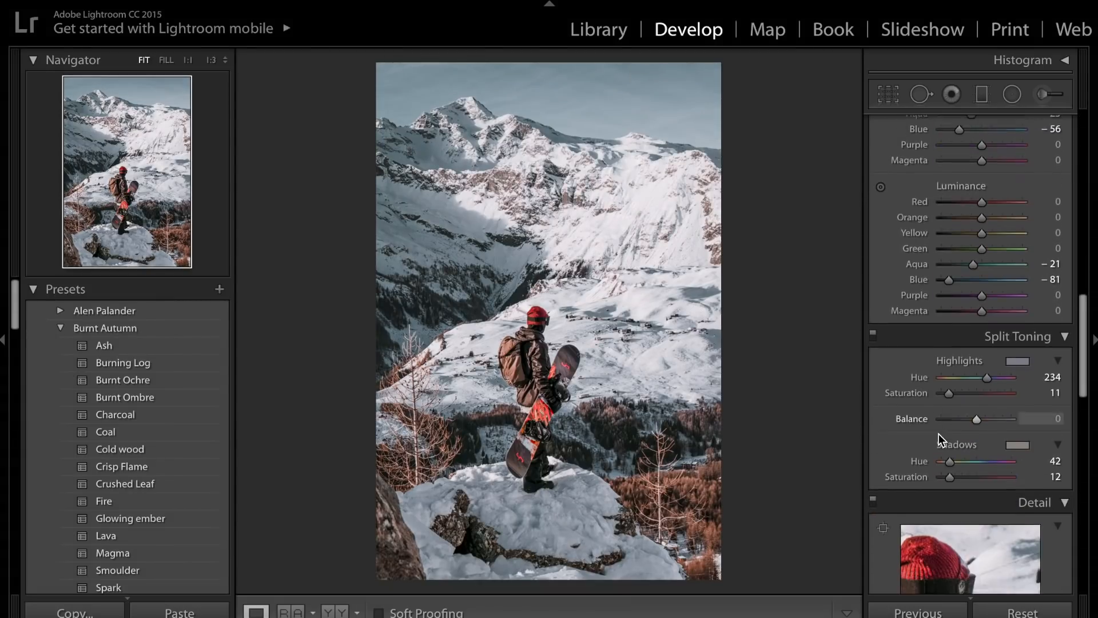
scroll(939, 433, down, 10)
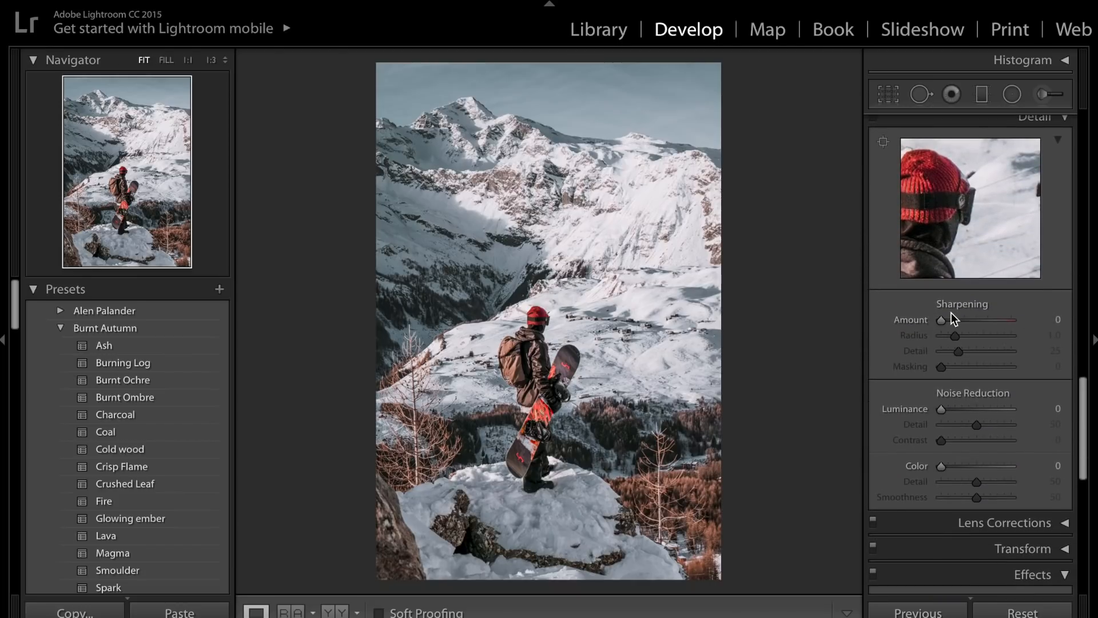
drag(941, 321, 952, 324)
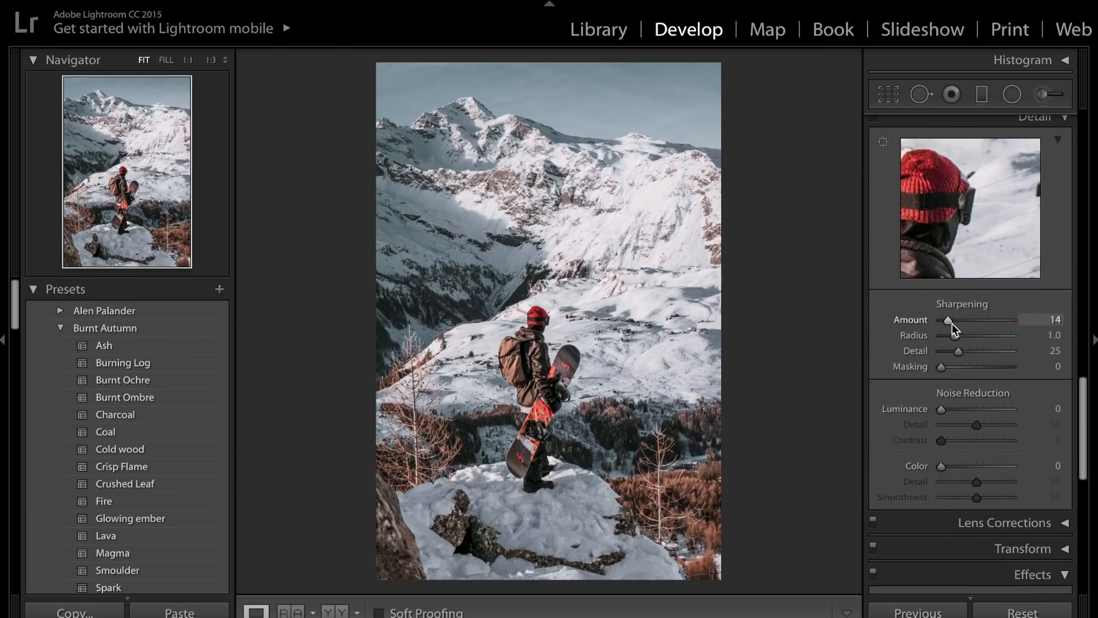
key(super+Tab)
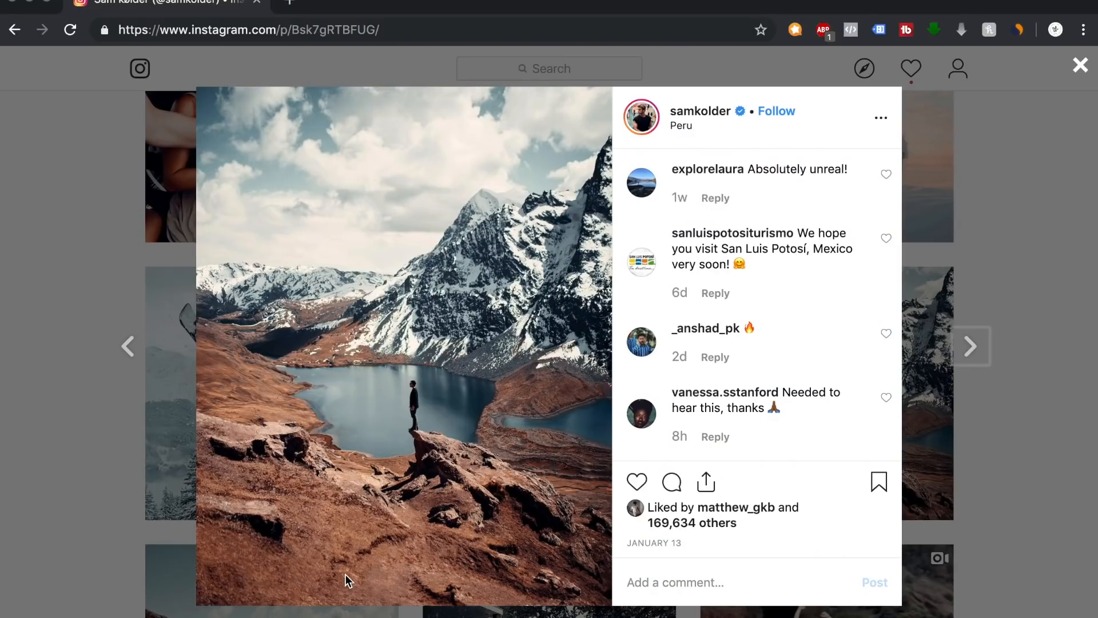
key(super+Tab)
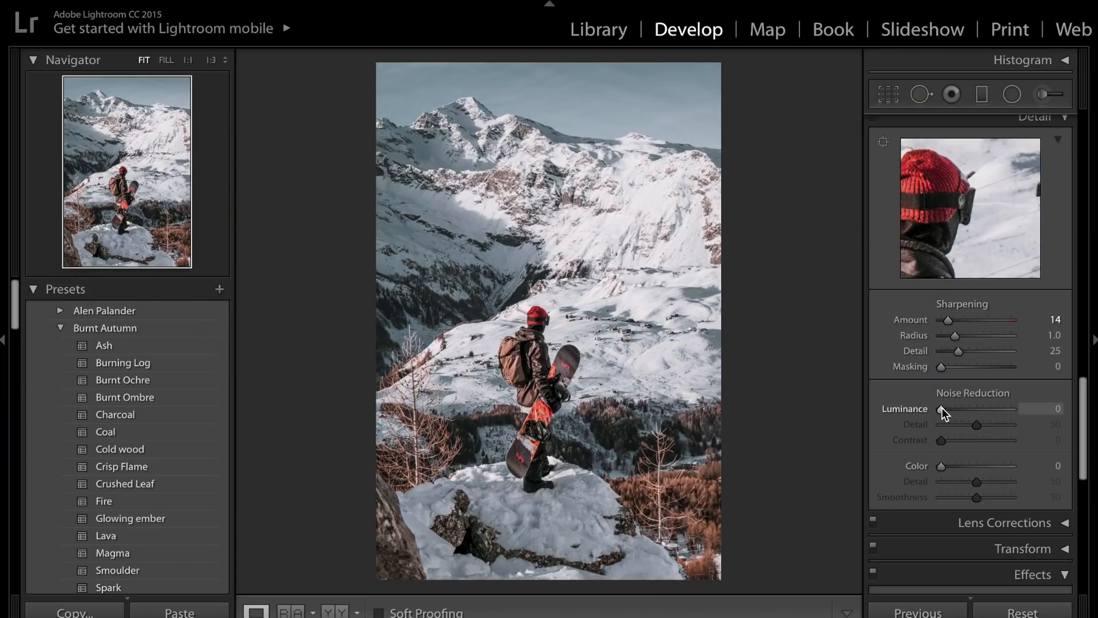
drag(943, 407, 946, 406)
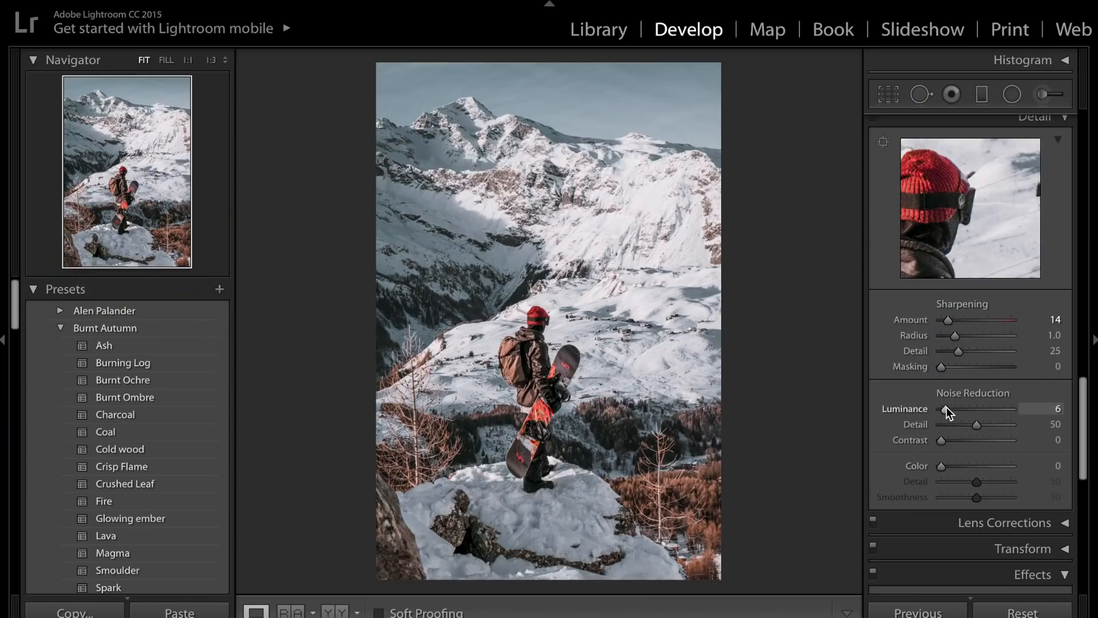
Set the camera calibration to Red Primary Hue +37 and Saturation +26, Green Primary Hue +91 and Saturation -50, and Blue Primary Hue +22.
scroll(981, 471, down, 3)
scroll(981, 471, down, 3)
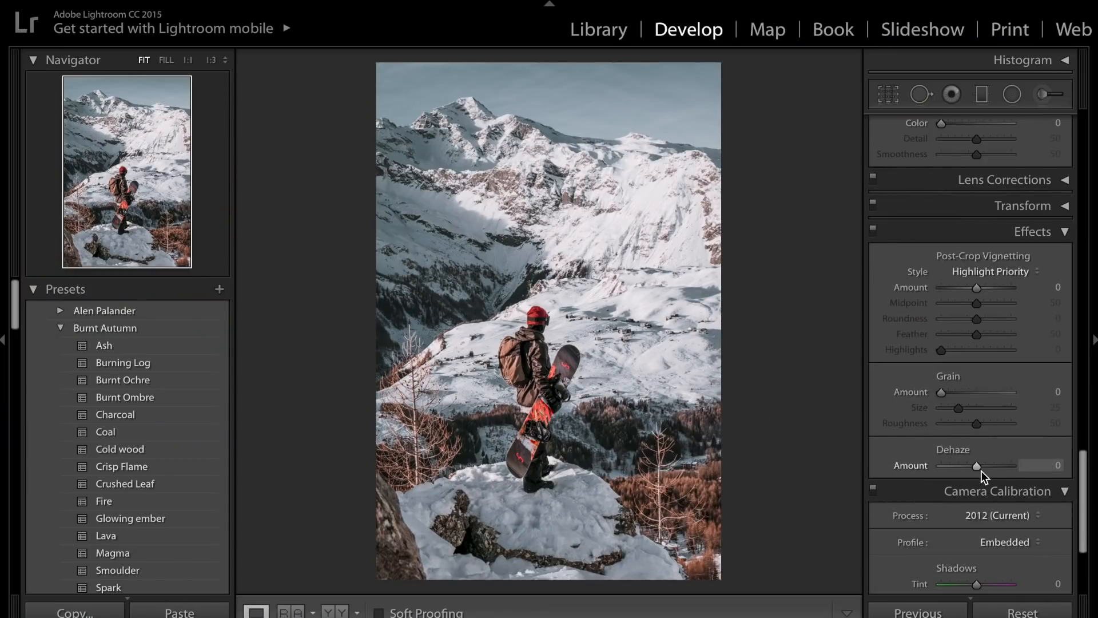
scroll(981, 471, down, 4)
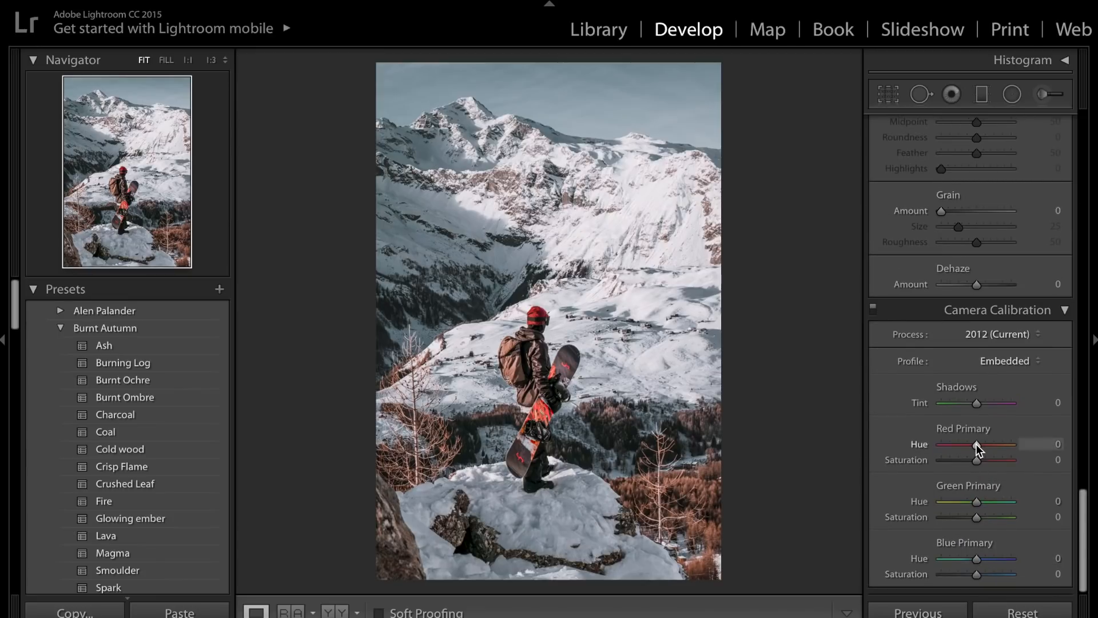
drag(977, 444, 993, 461)
mouse_move(1004, 460)
mouse_down()
mouse_move(1014, 454)
mouse_move(976, 458)
mouse_move(1018, 465)
mouse_move(972, 467)
mouse_move(994, 465)
mouse_up()
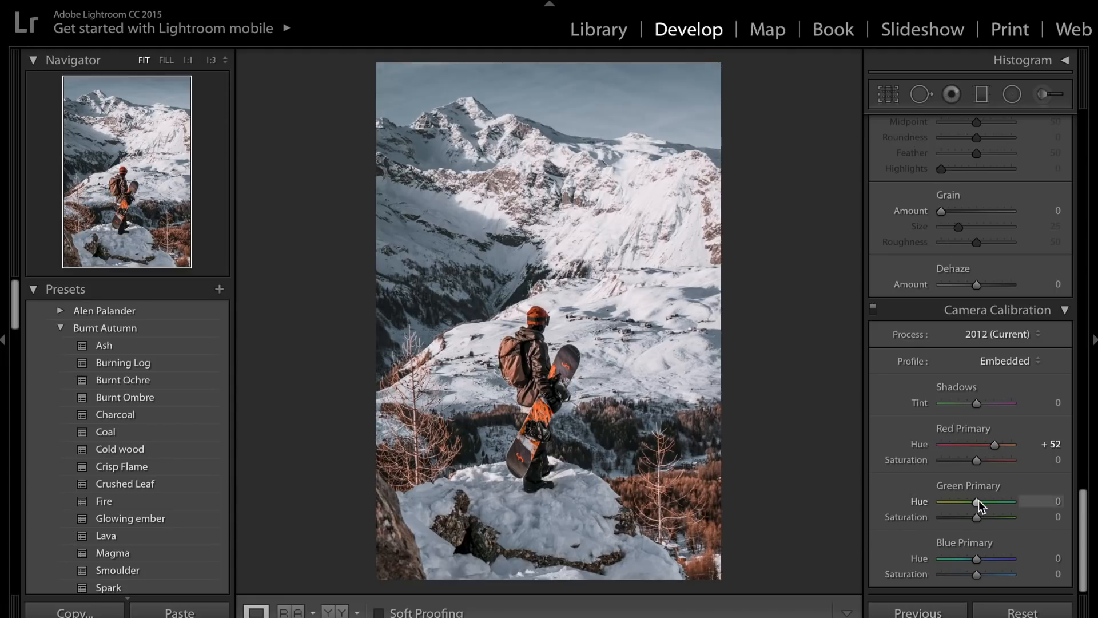
drag(978, 501, 963, 519)
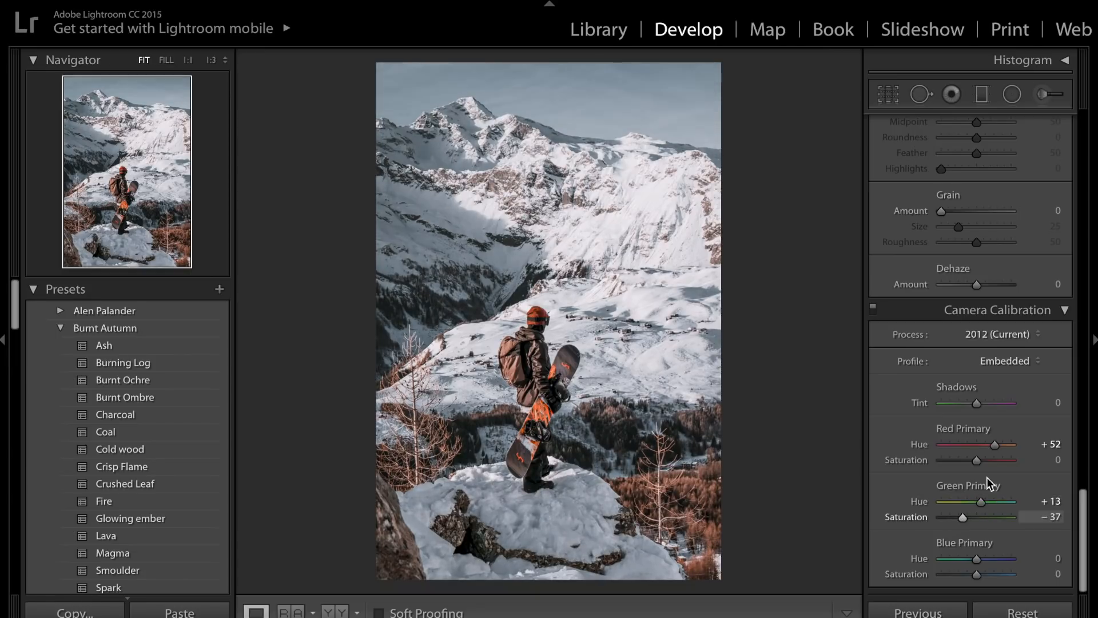
drag(977, 461, 970, 464)
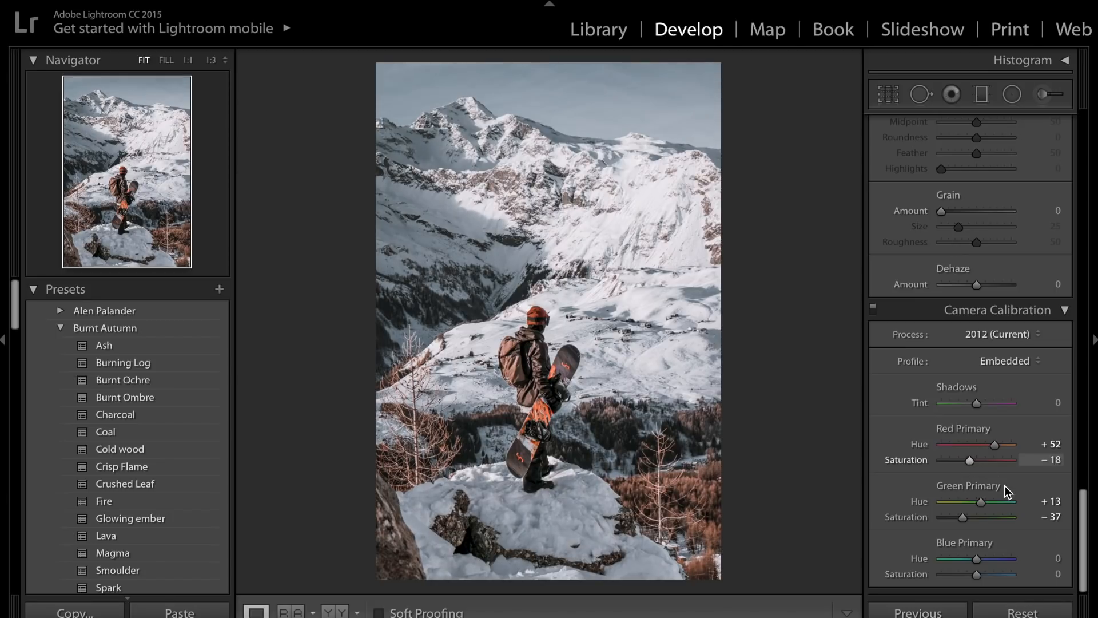
drag(996, 447, 997, 448)
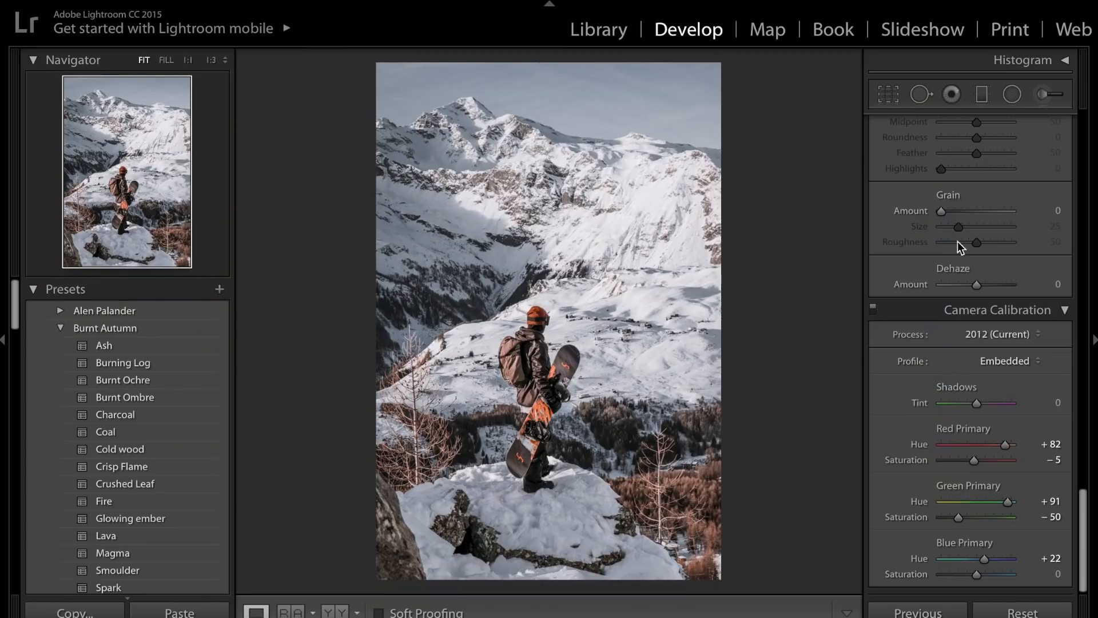
drag(999, 445, 983, 463)
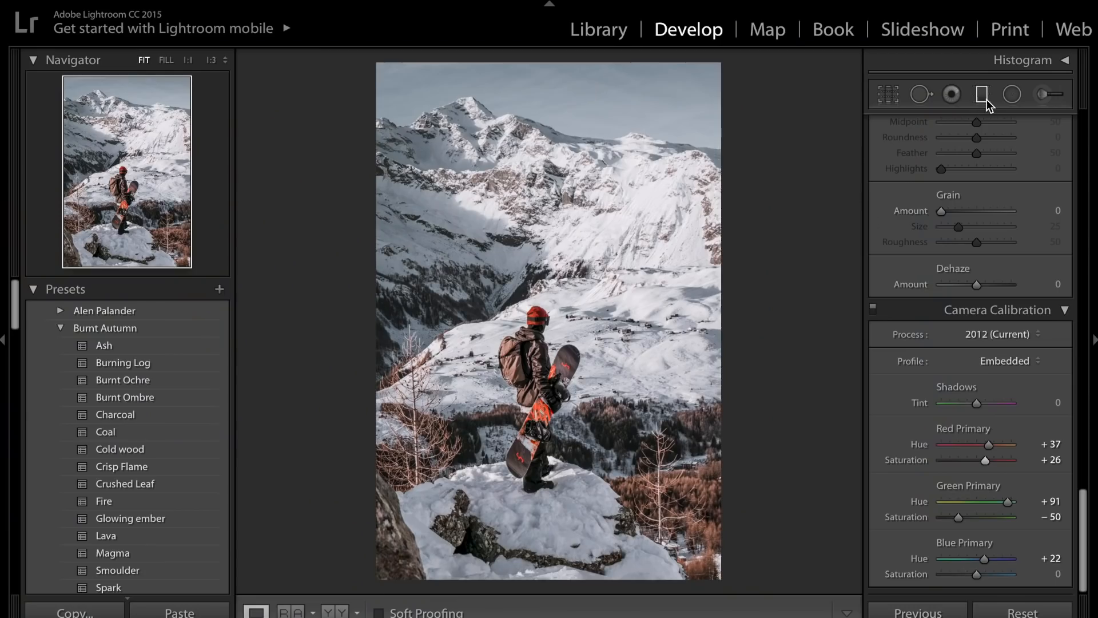
Add a slanted graduated filter over the sky from the photo's upper-left corner and darken its Exposure to about -1.07.
click(984, 97)
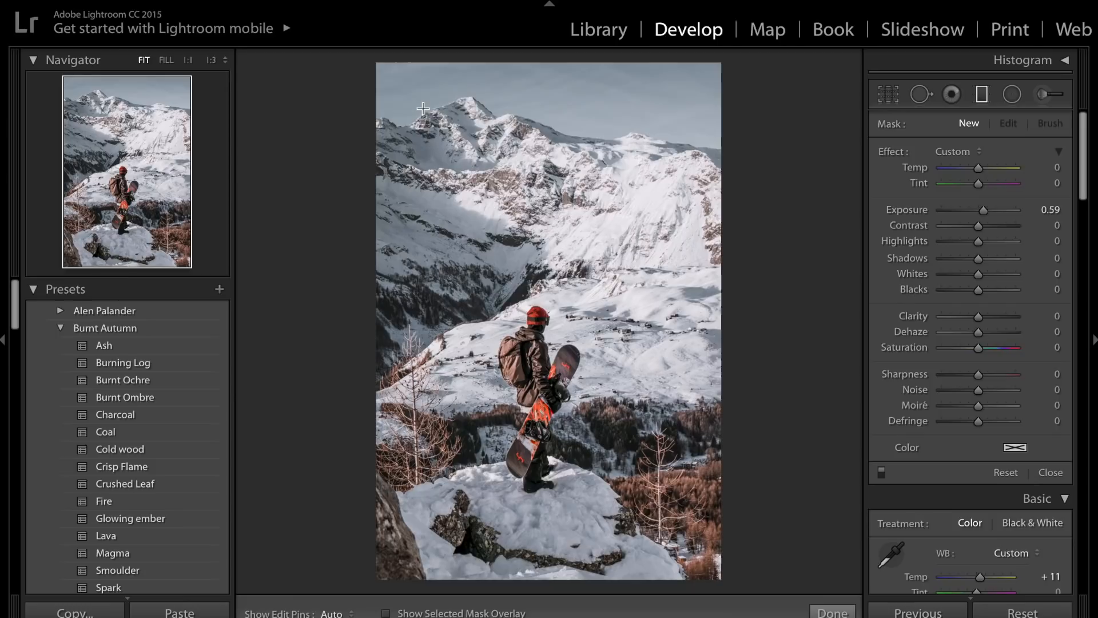
drag(371, 55, 396, 175)
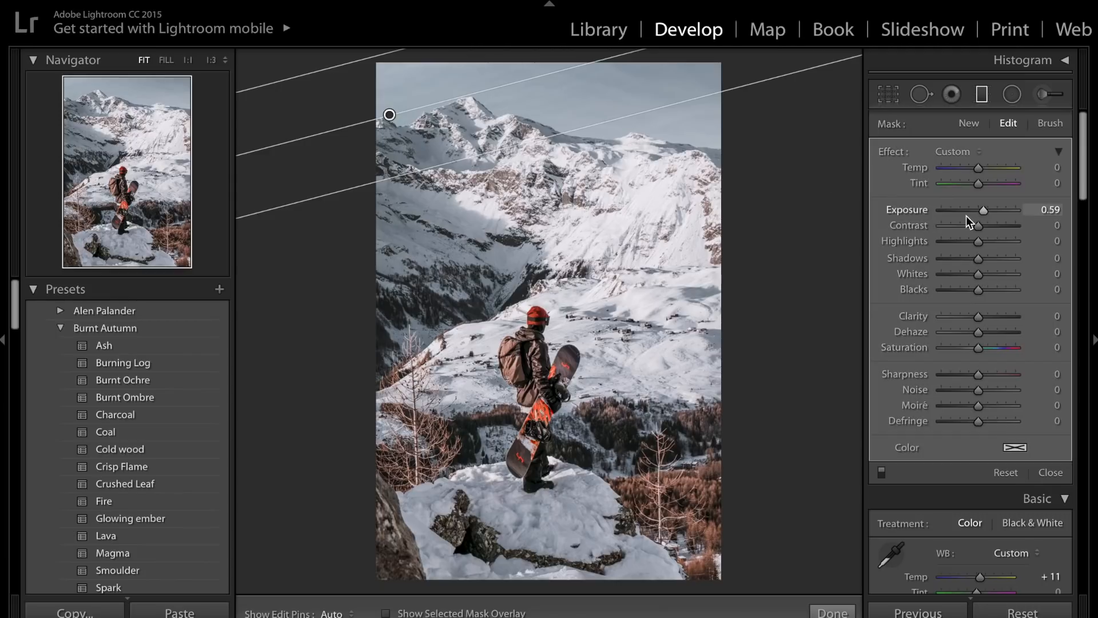
drag(983, 211, 967, 210)
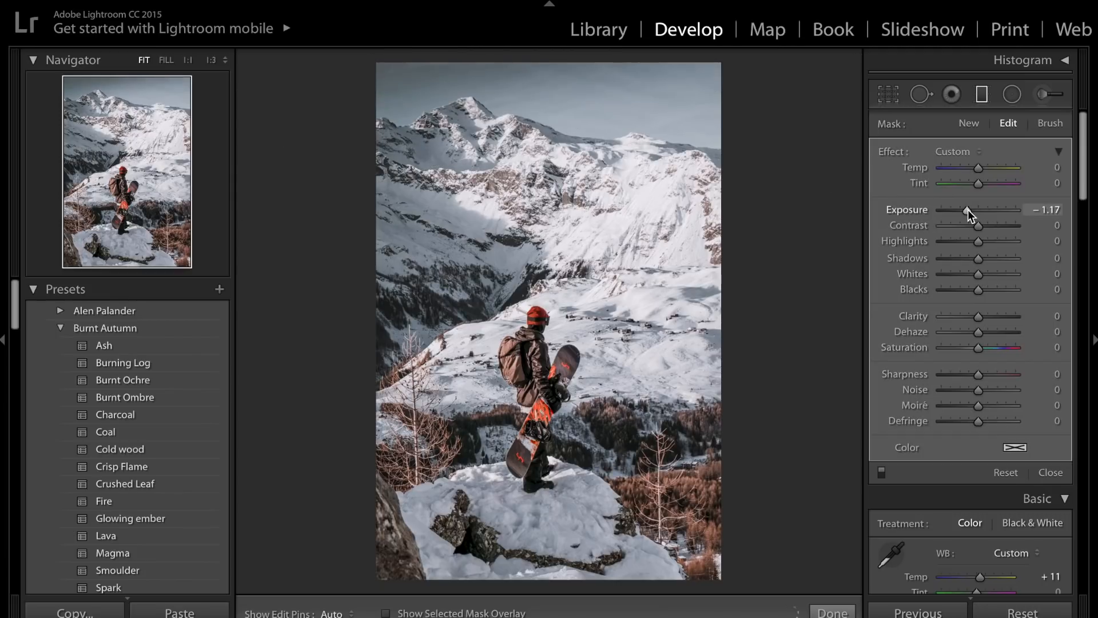
Add a second graduated filter at the photo's upper-right corner with Temp 10, Exposure -0.84 and Saturation 51.
drag(720, 60, 720, 116)
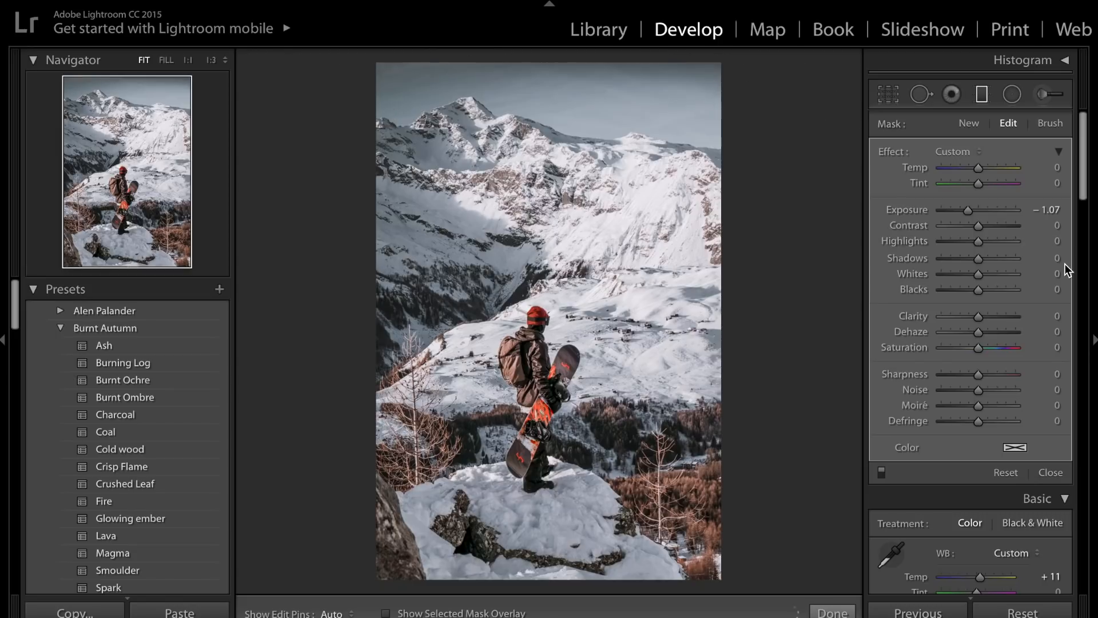
drag(970, 210, 972, 209)
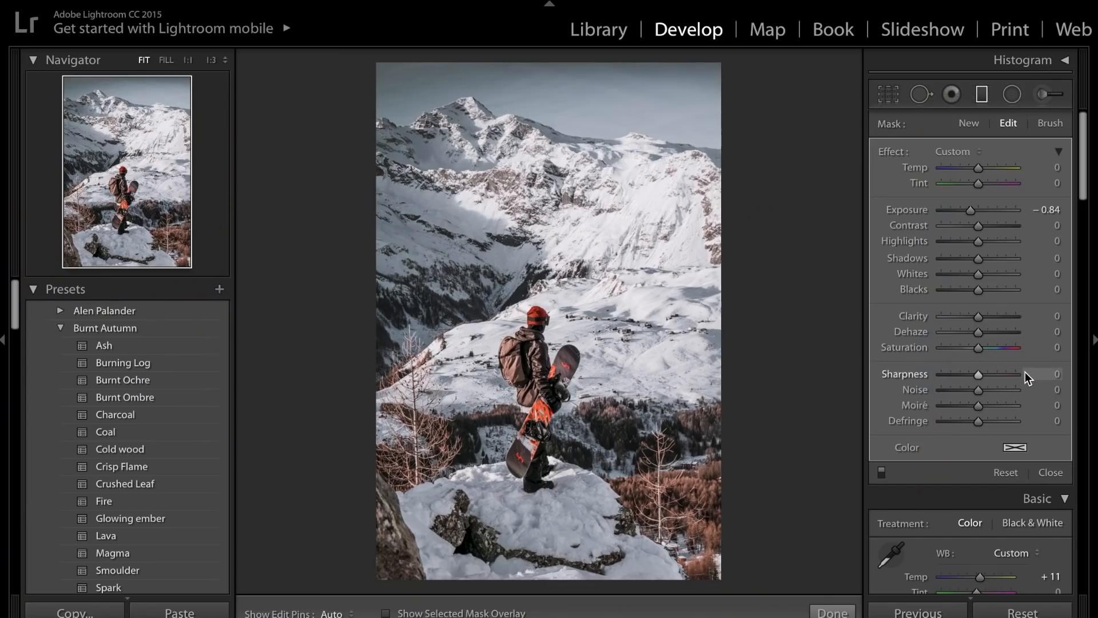
drag(978, 351, 996, 350)
drag(977, 167, 985, 168)
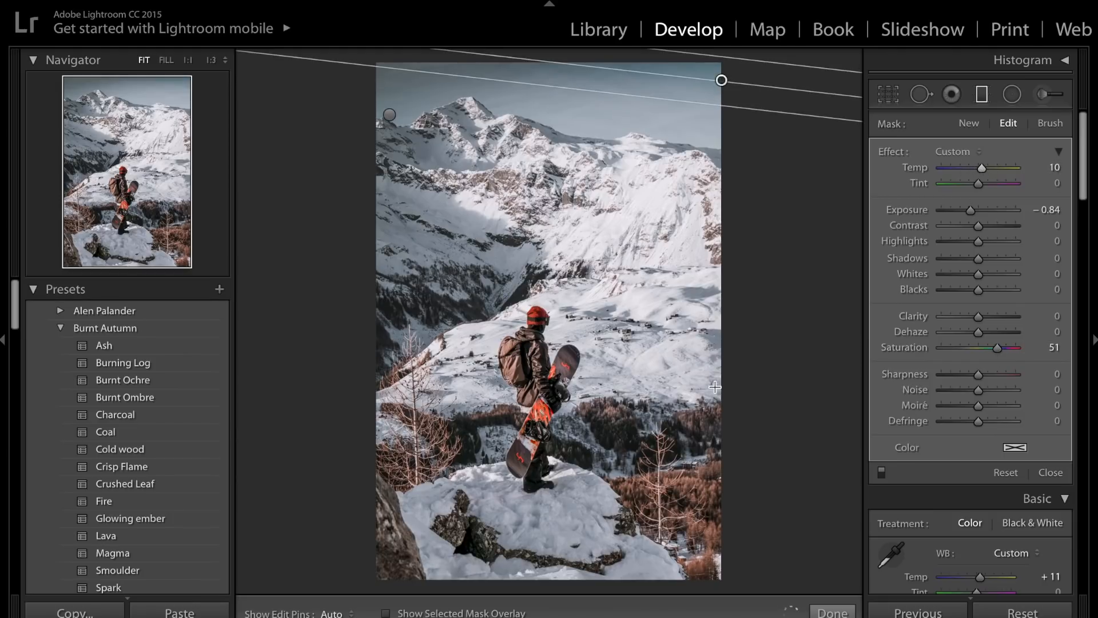
click(833, 610)
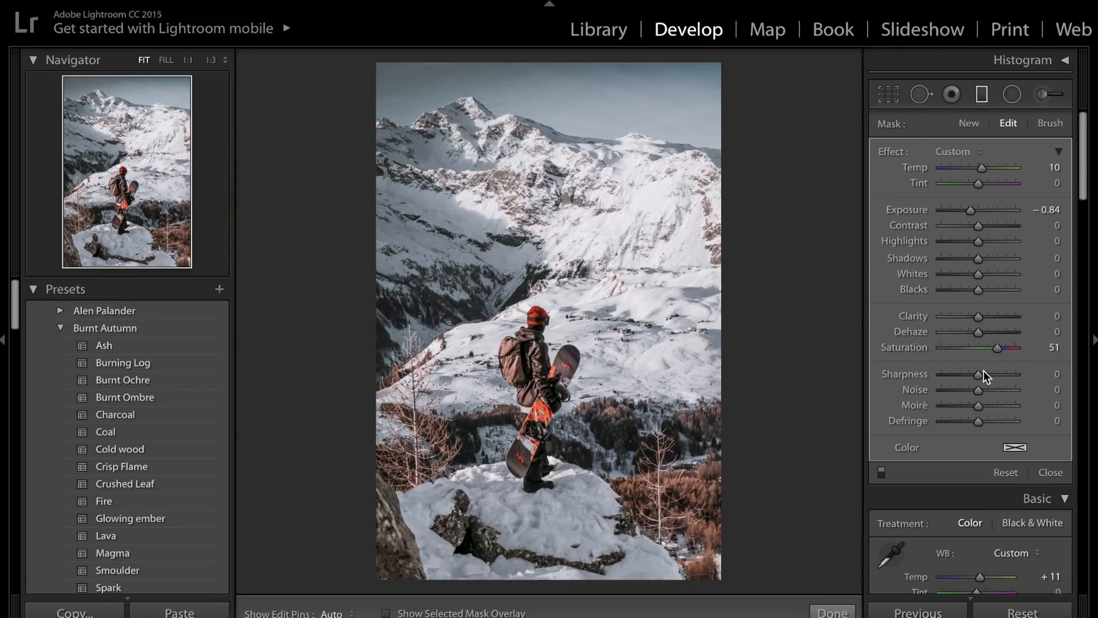
Review the Basic, Tone Curve and HSL settings applied to the photo.
scroll(983, 371, down, 5)
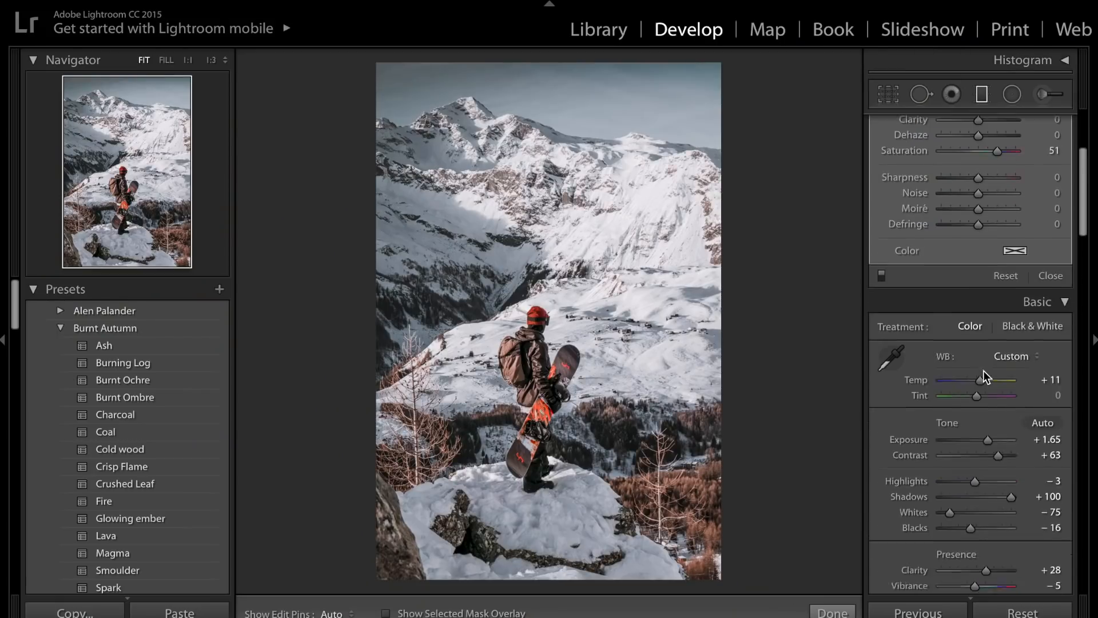
scroll(980, 436, down, 10)
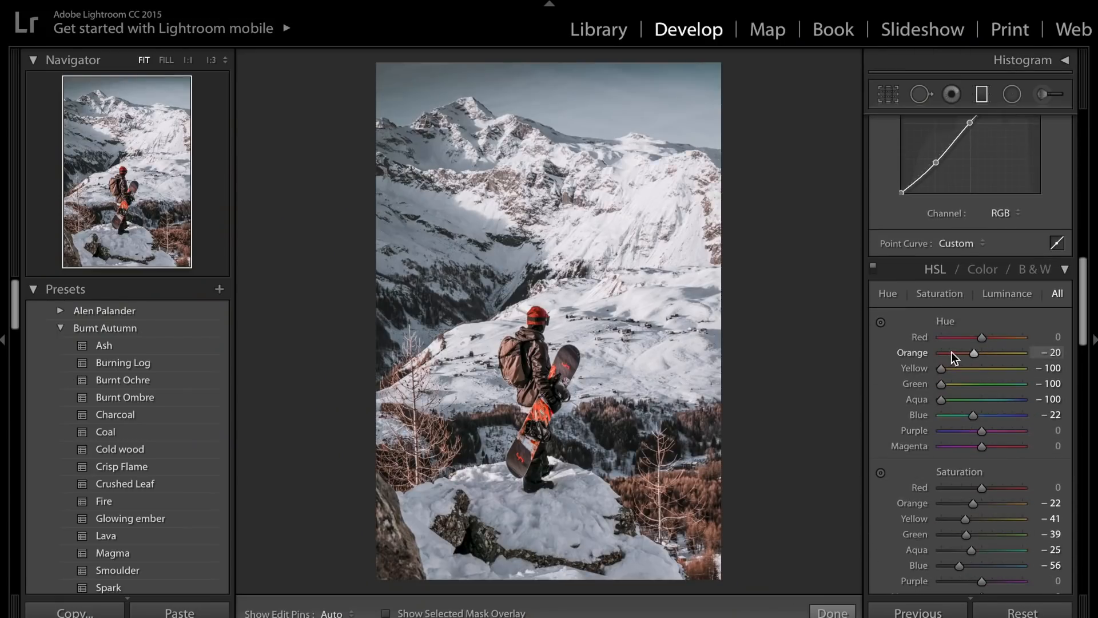
scroll(949, 398, down, 2)
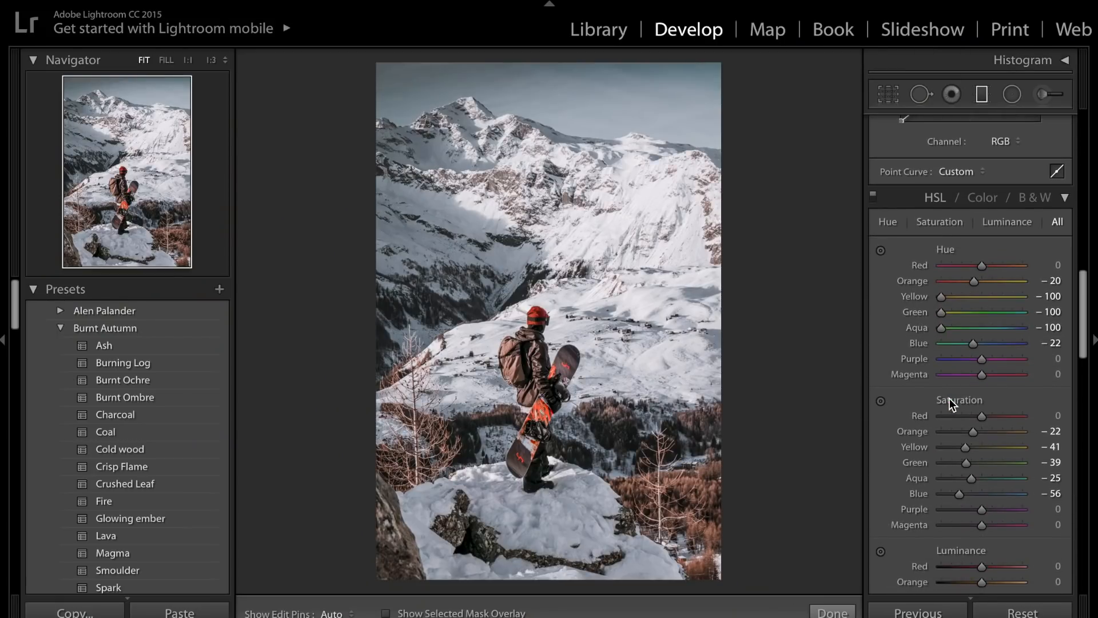